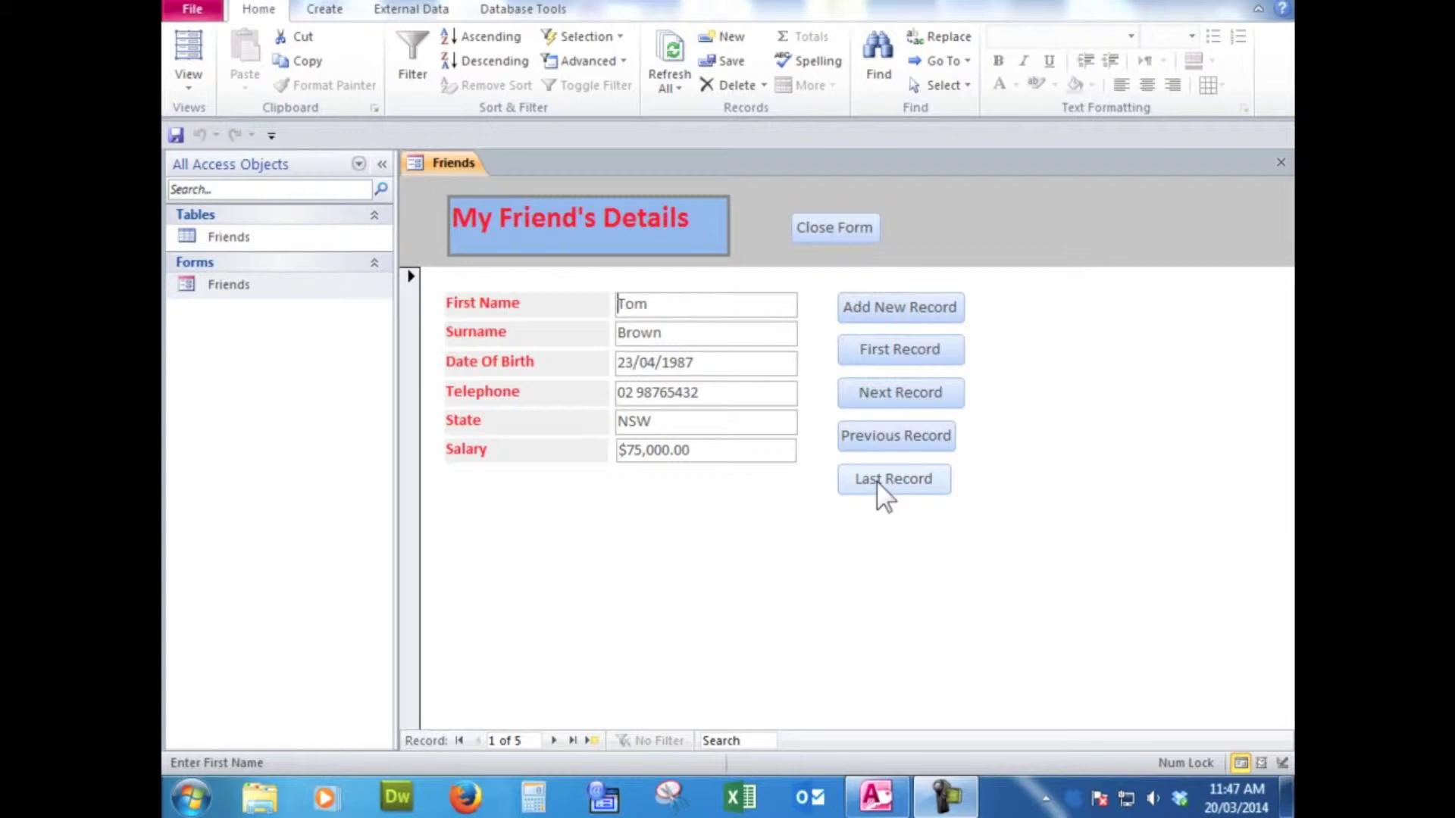
Step: Switch the Friends form to Design View and draw a new button below Last Record
right_click(447, 157)
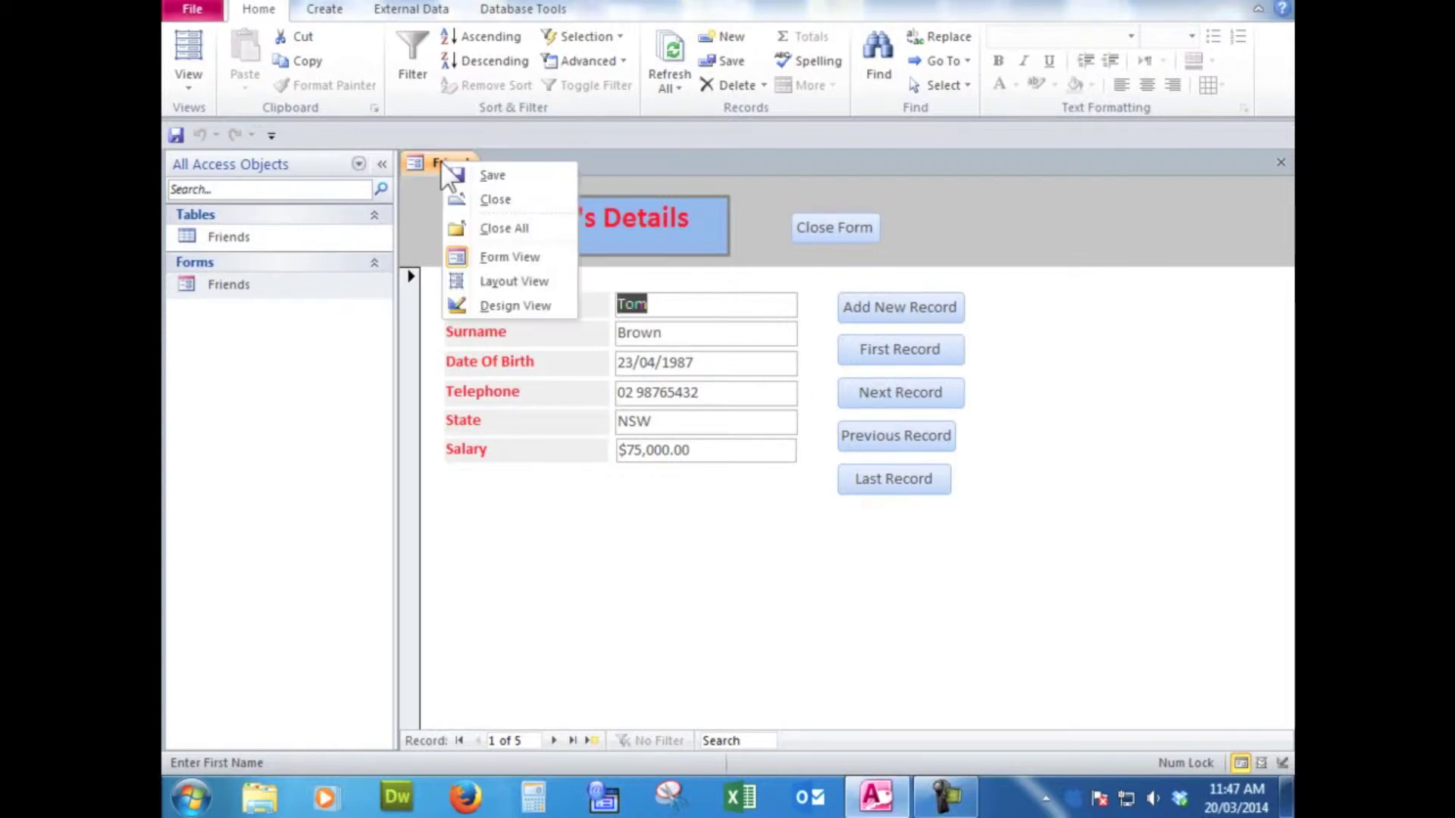
click(497, 306)
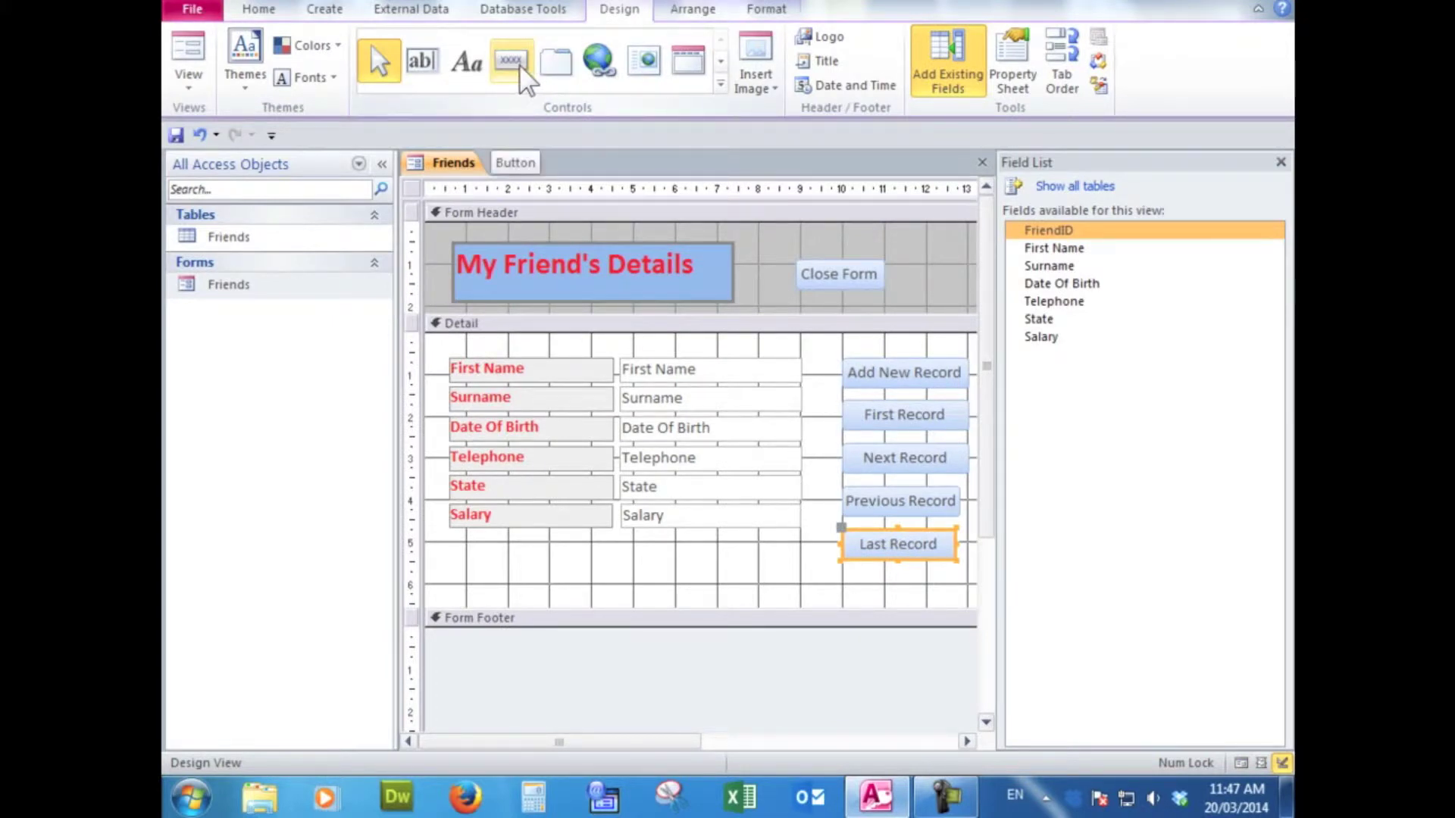
click(521, 68)
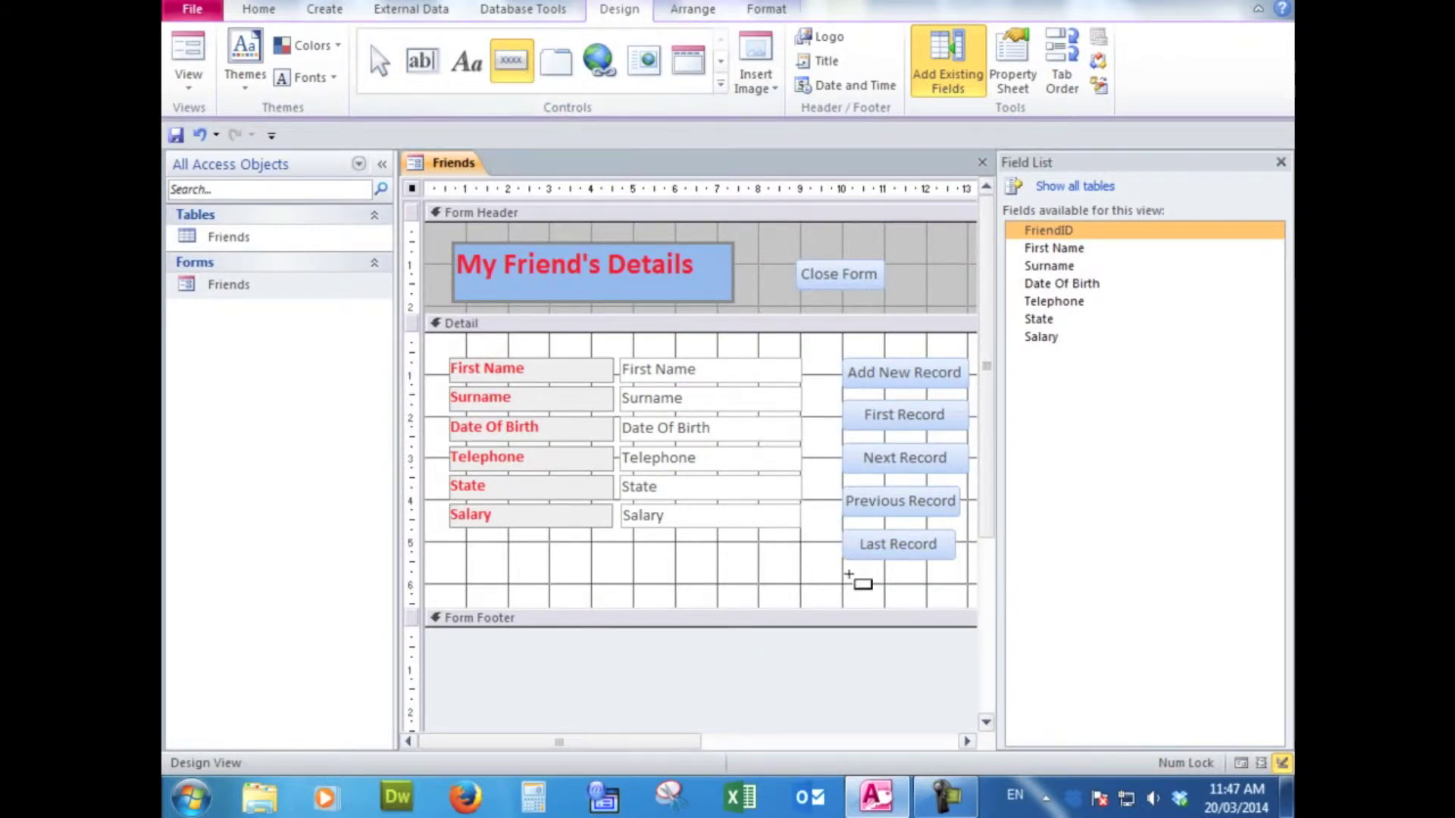
drag(847, 570, 959, 592)
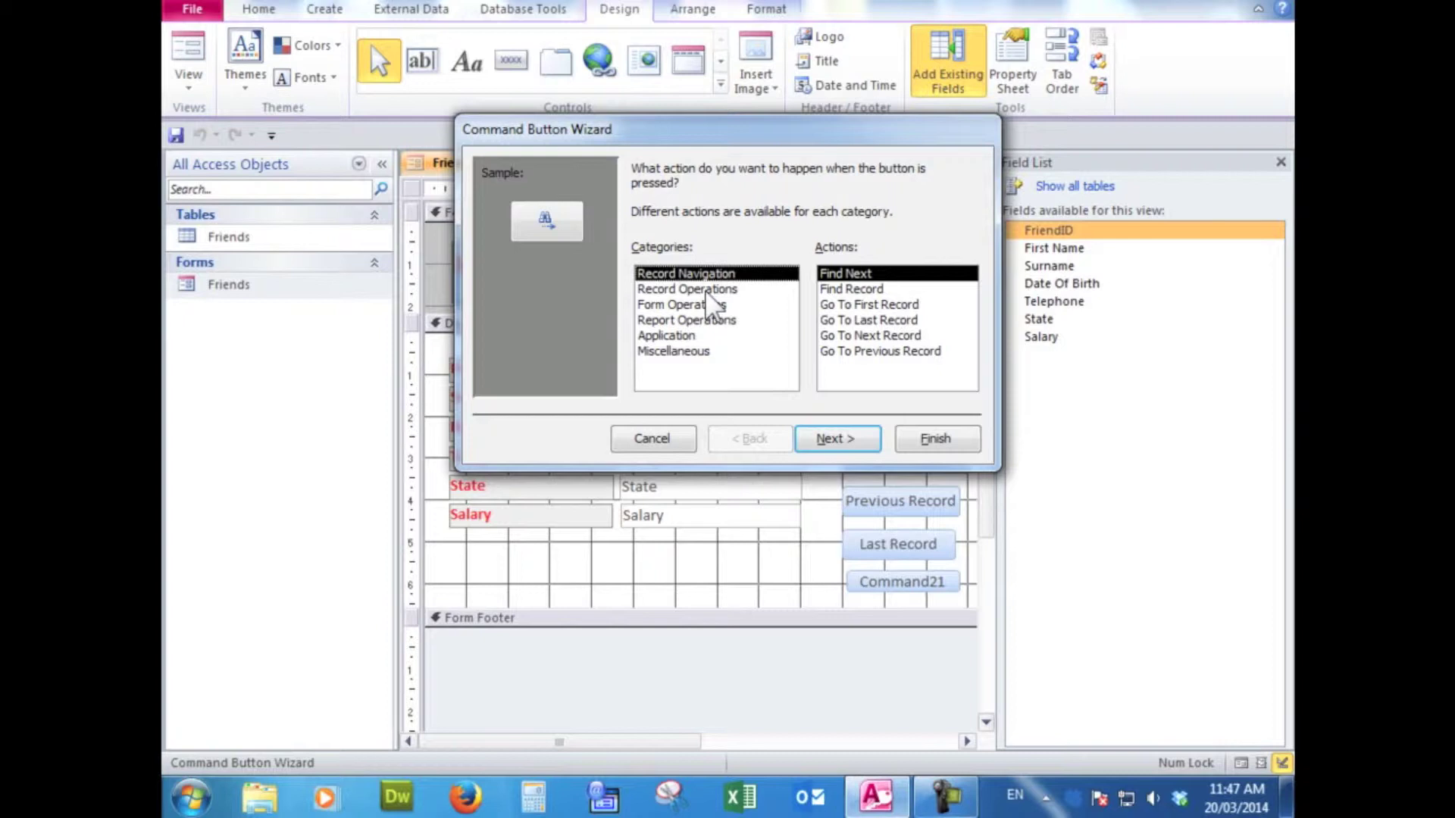
Step: Set the button to Delete Record with a text caption, named DeleteRecord
click(706, 291)
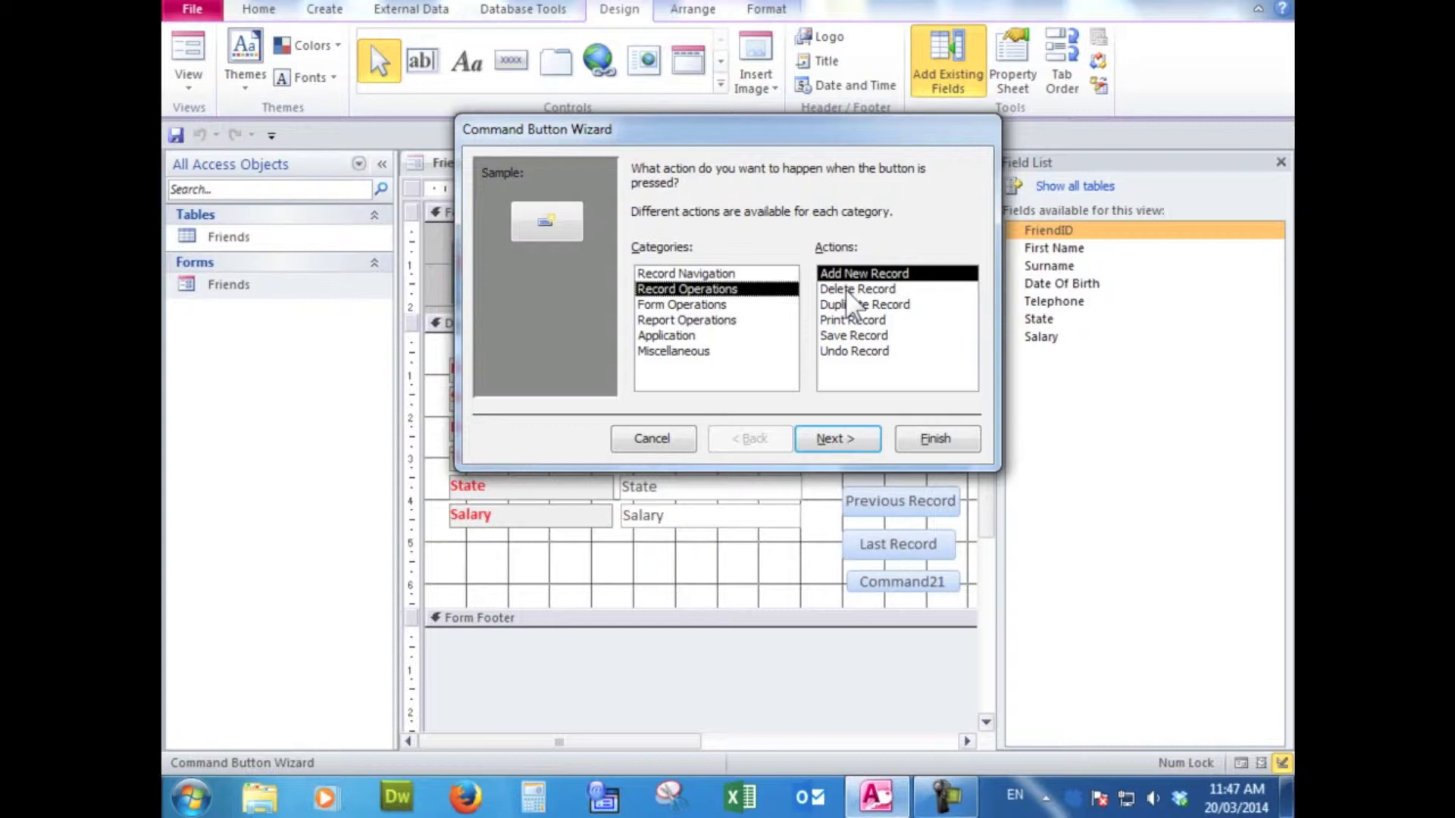
click(713, 274)
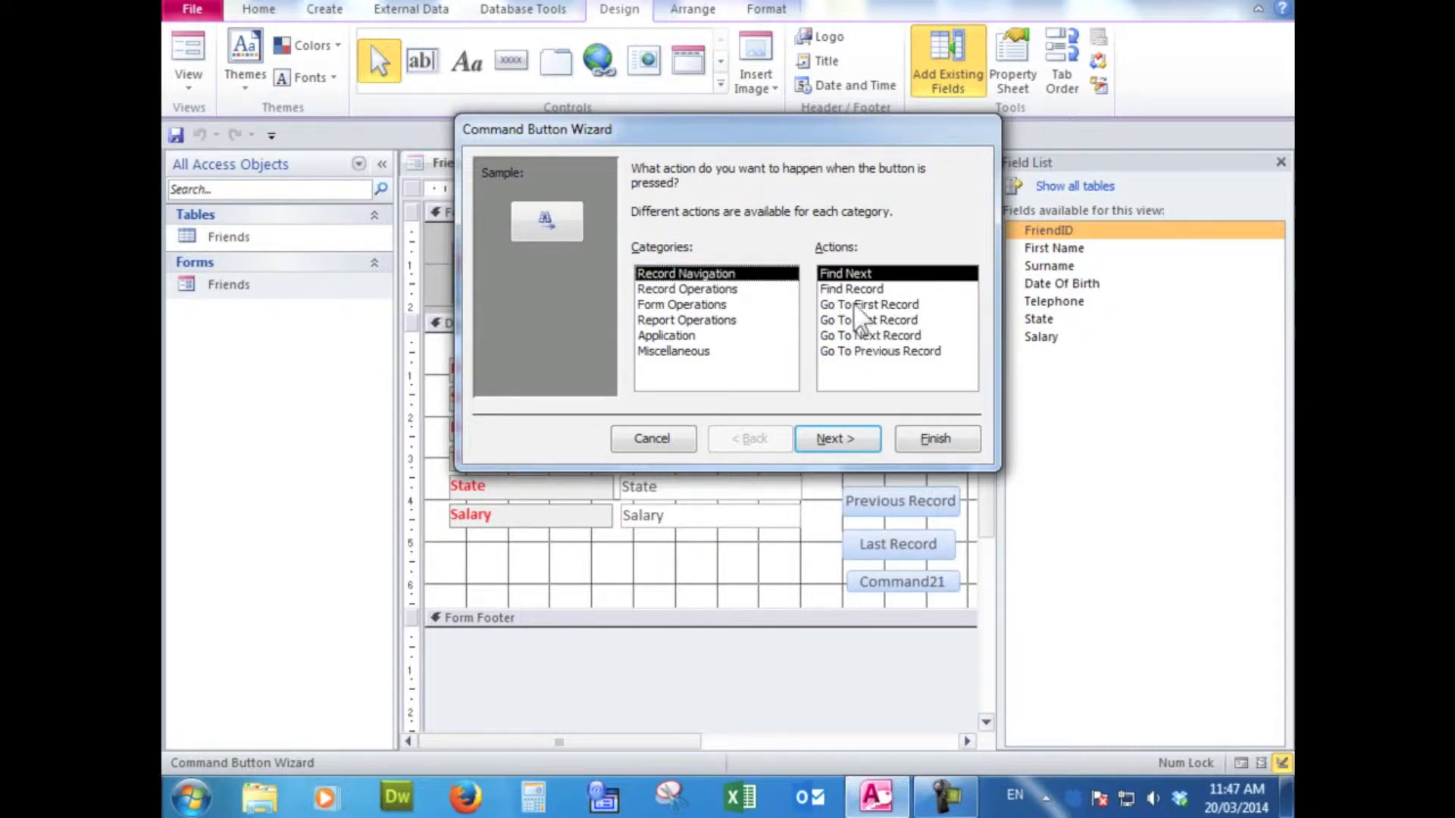
click(712, 290)
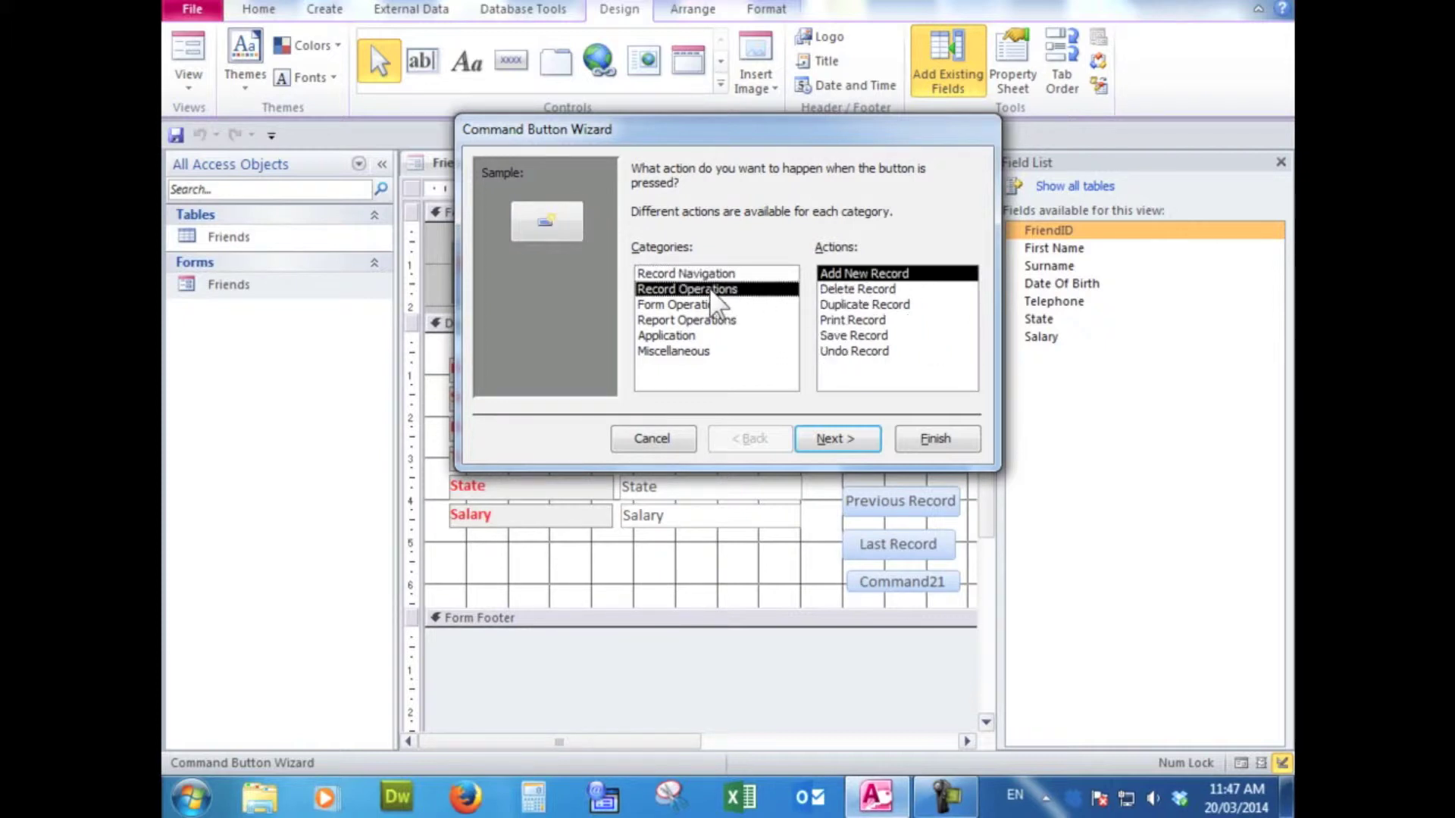
click(839, 291)
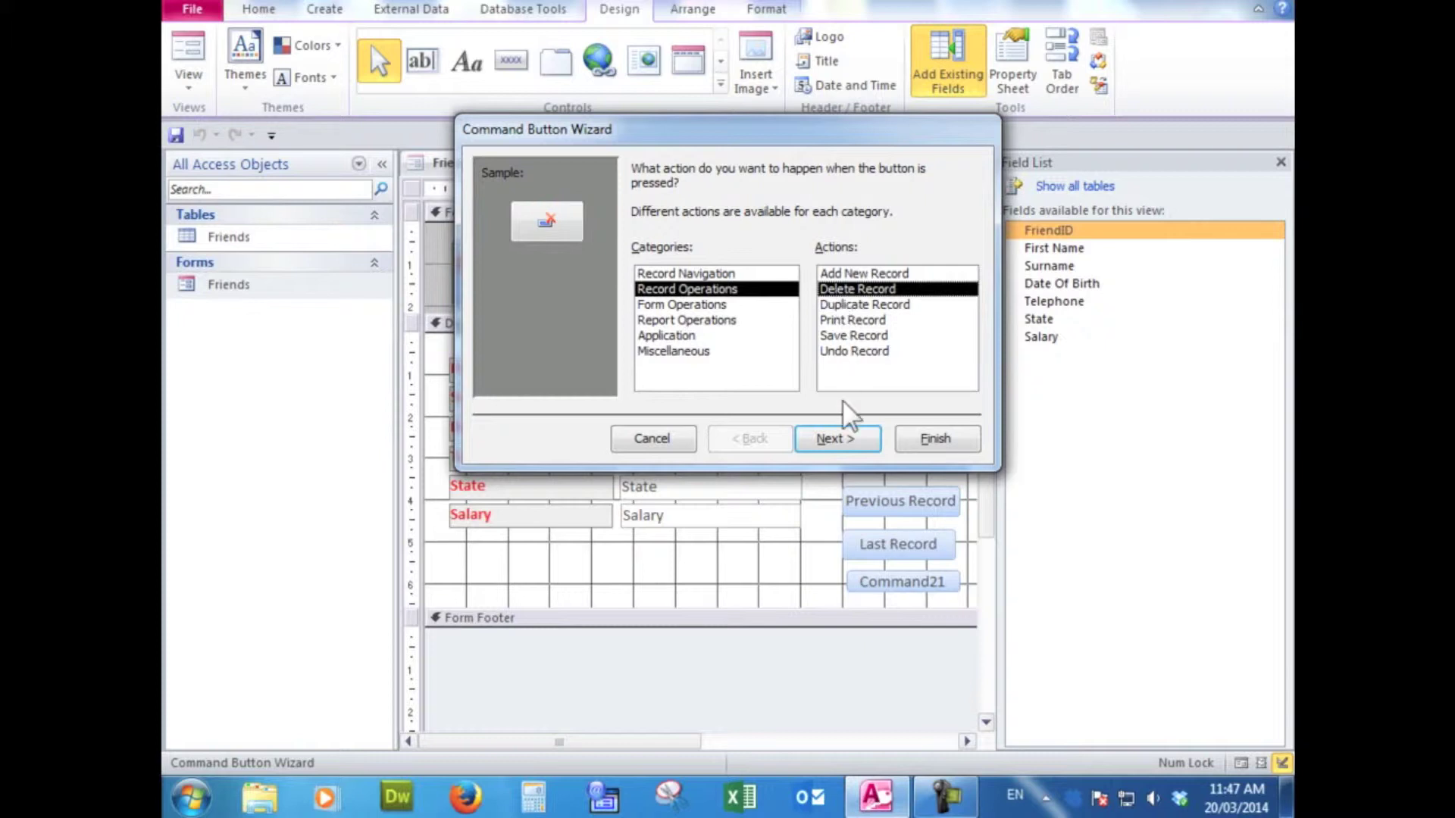
click(836, 439)
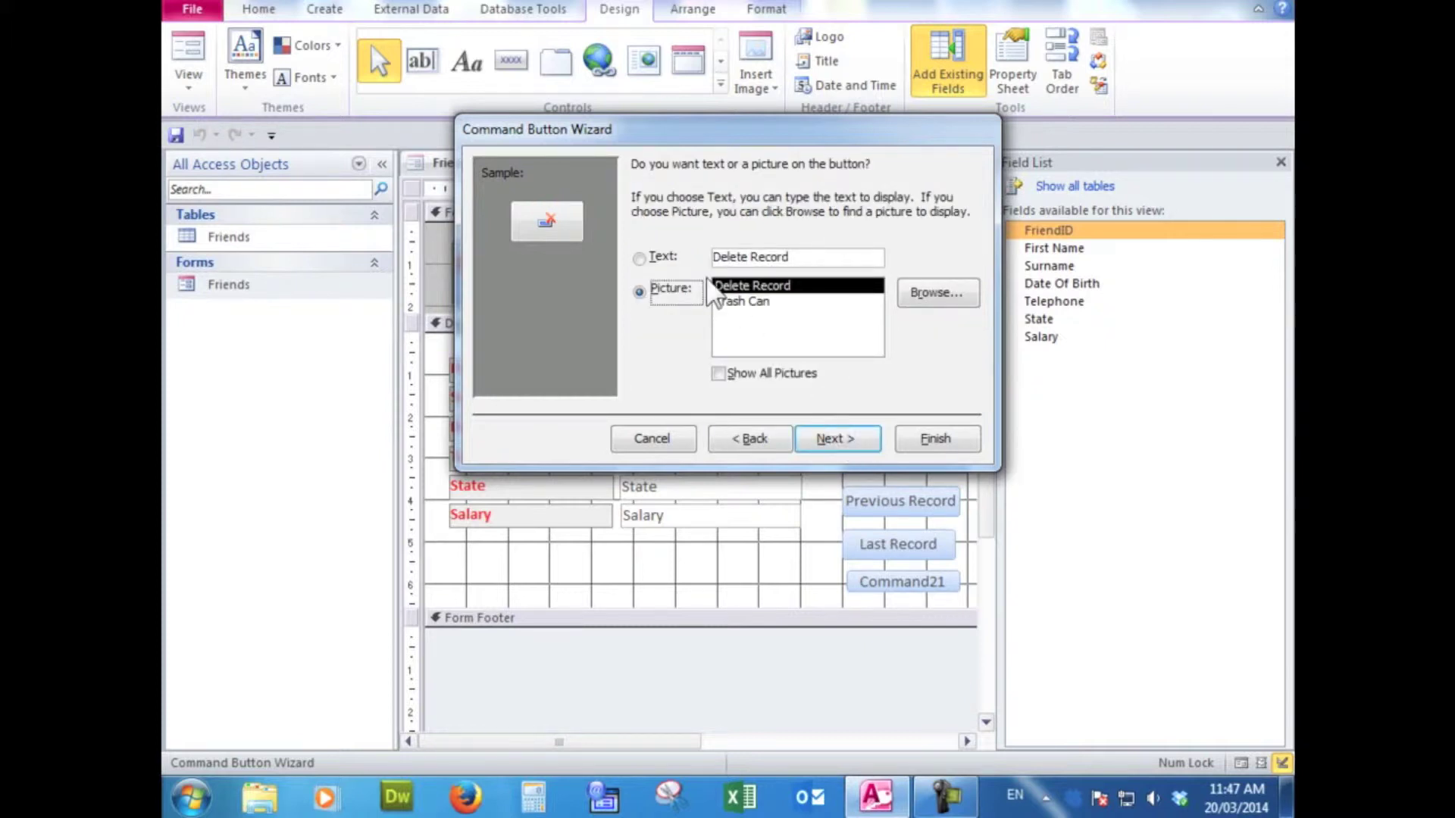
click(640, 259)
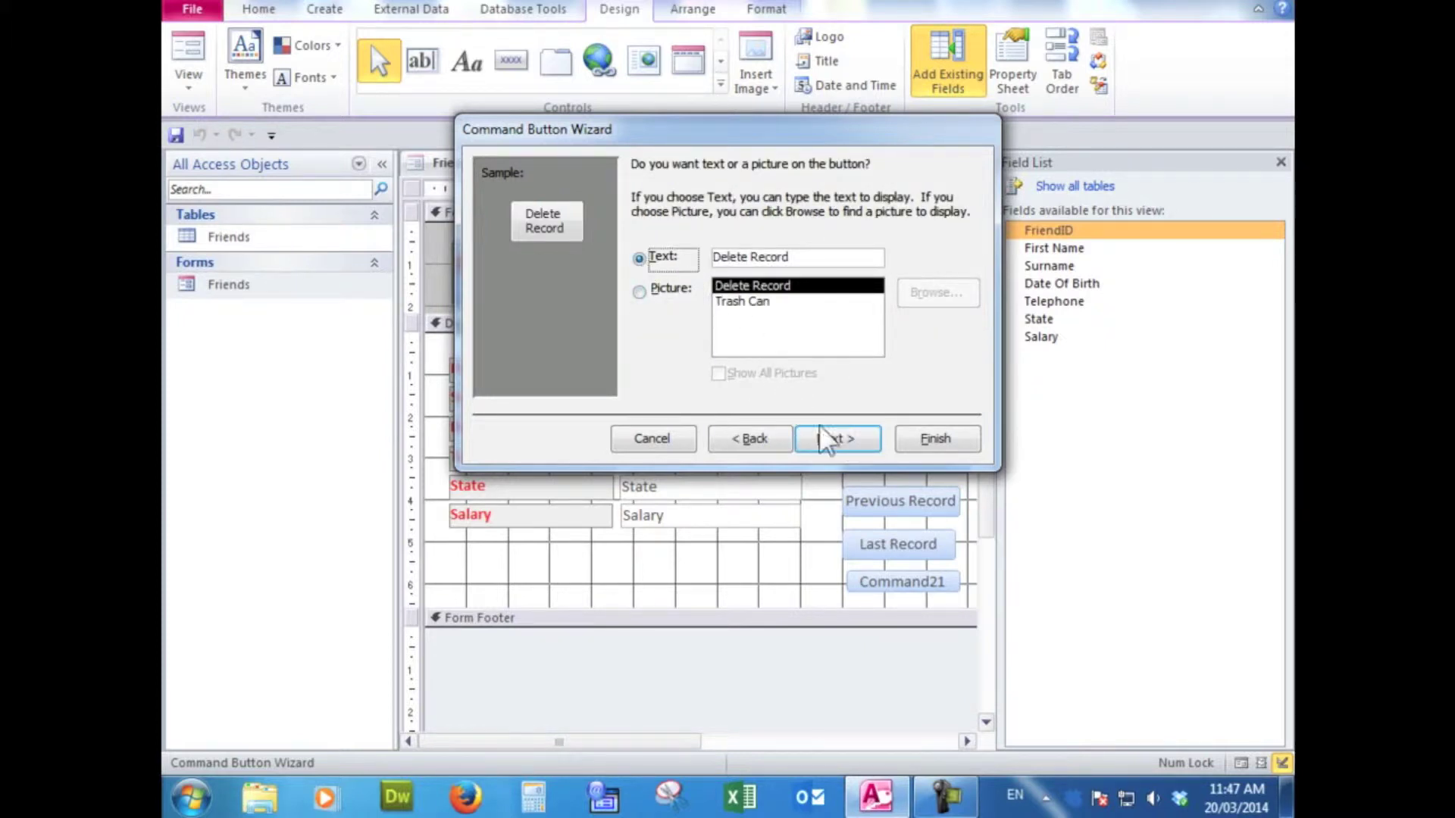
click(836, 439)
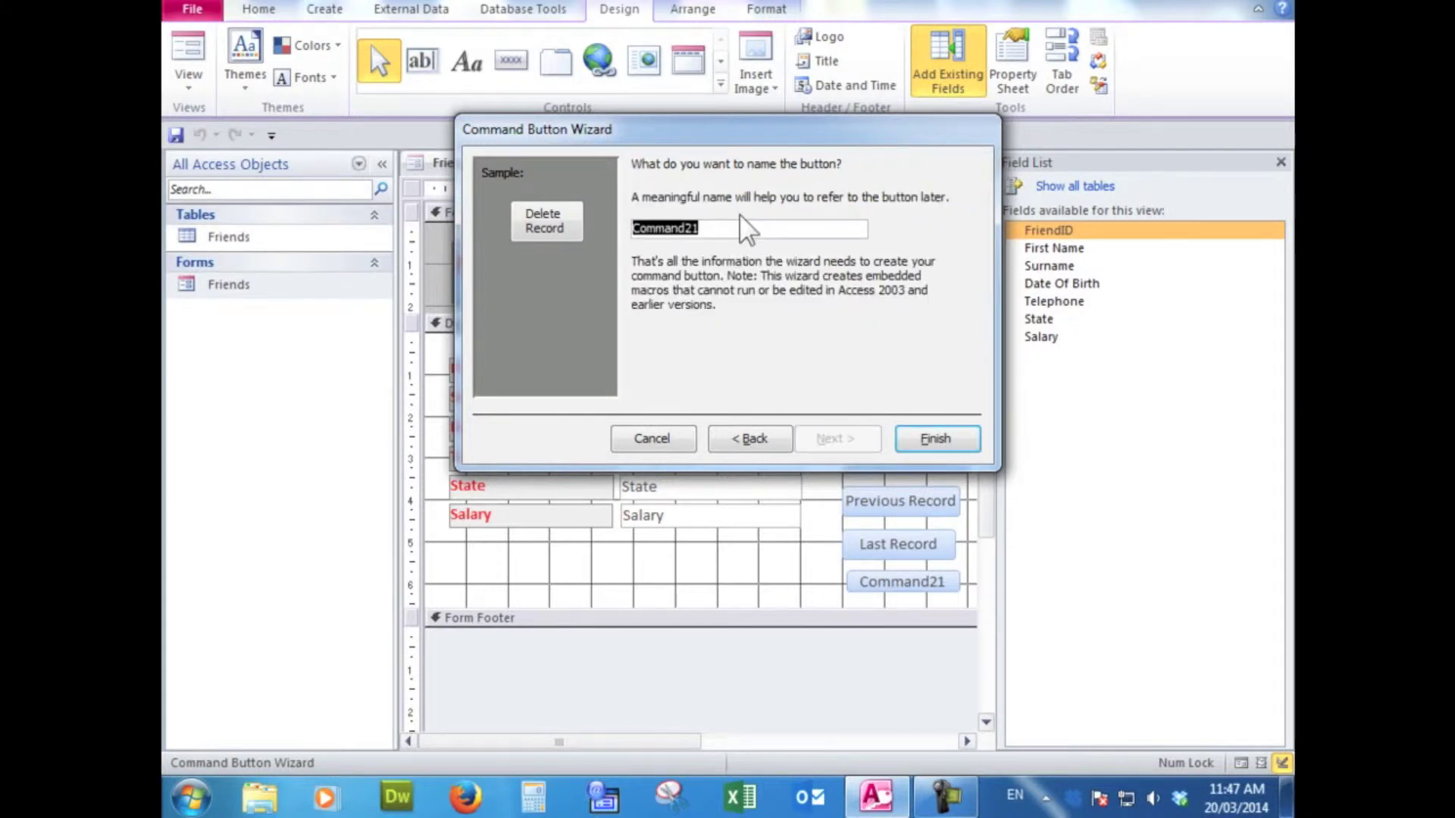
text(Dele)
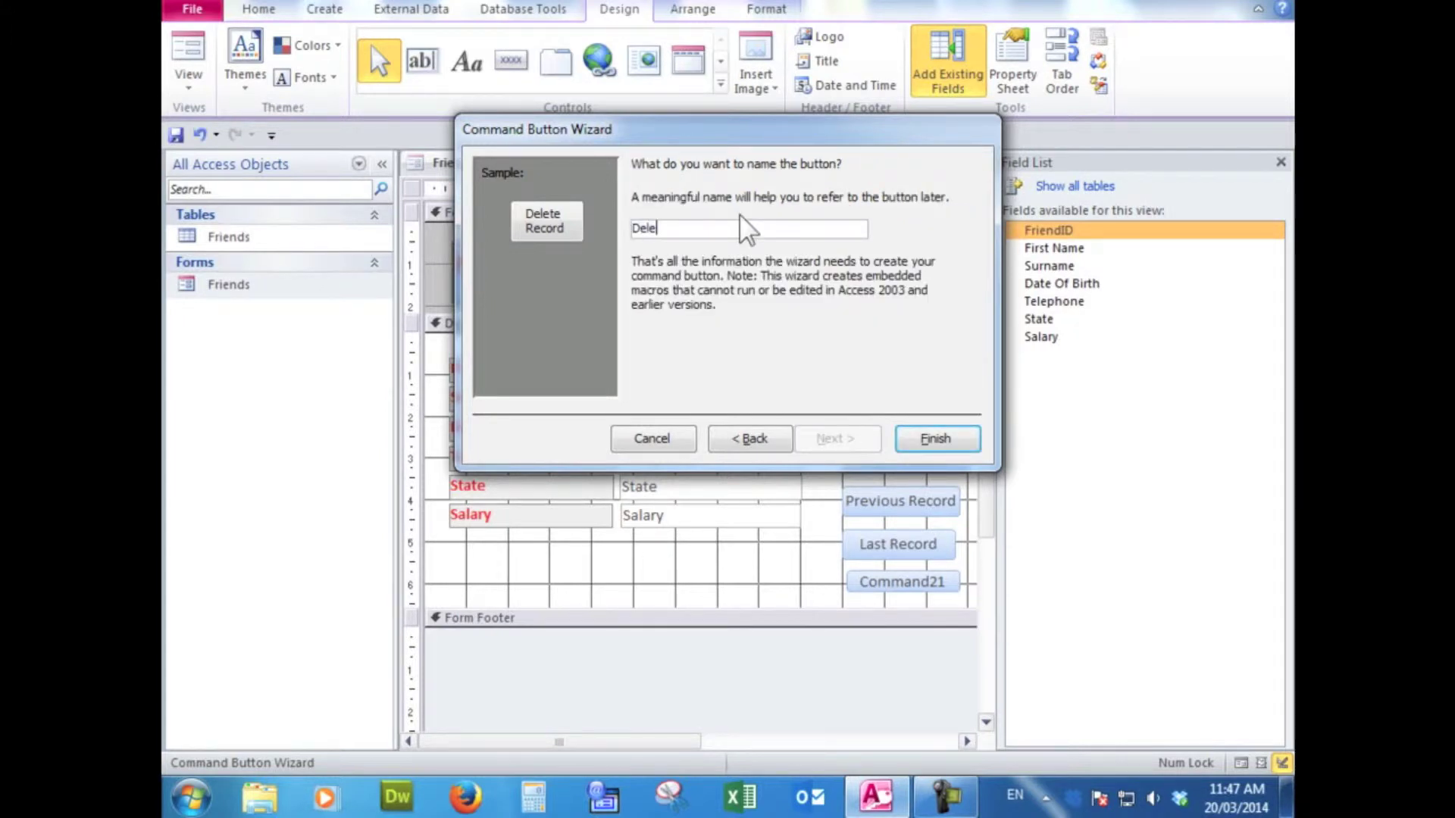
text(teRecord)
click(925, 441)
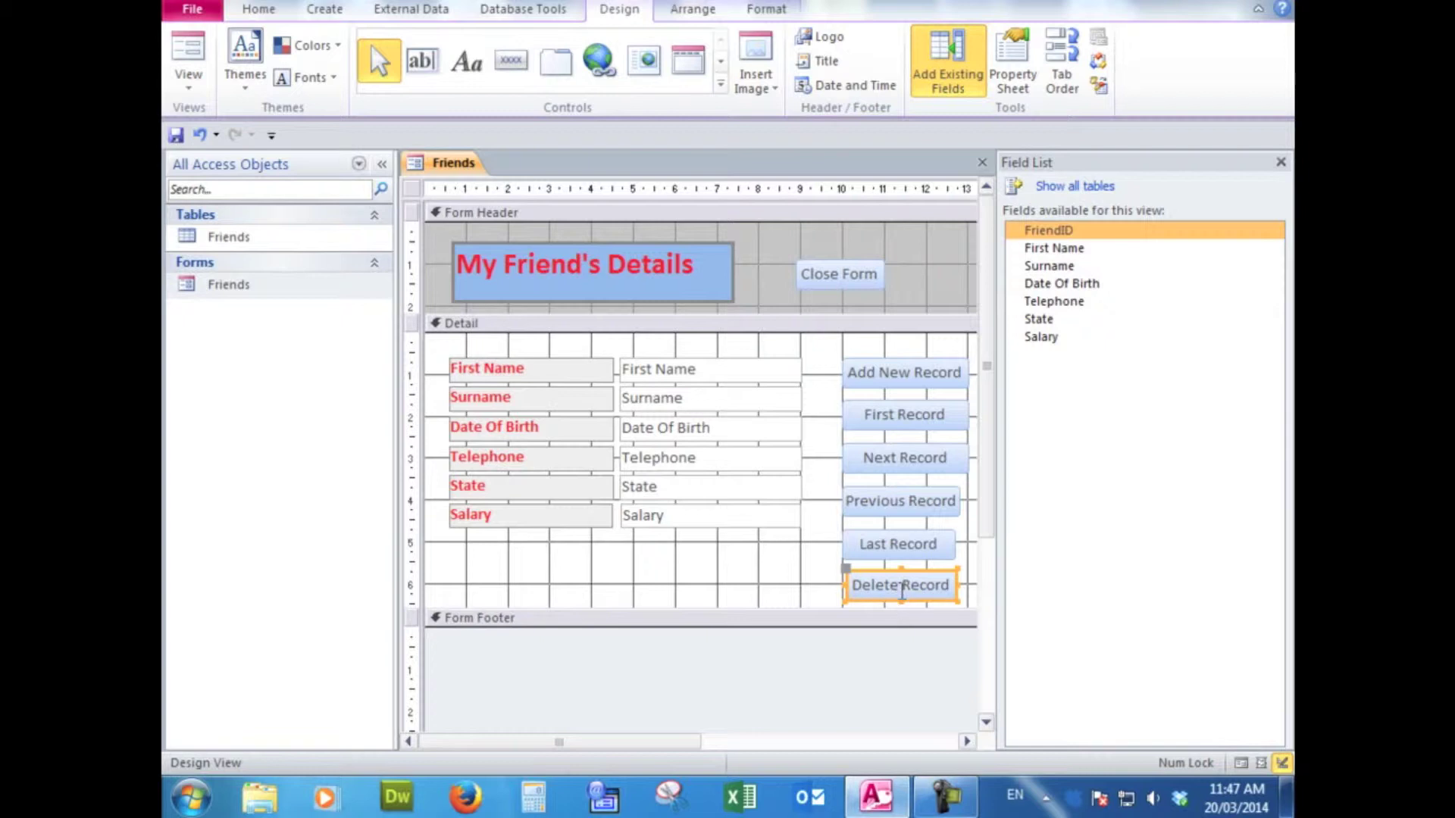
Step: Enlarge the Detail section, move Close Form beside the title, and select the button column
drag(686, 609, 686, 664)
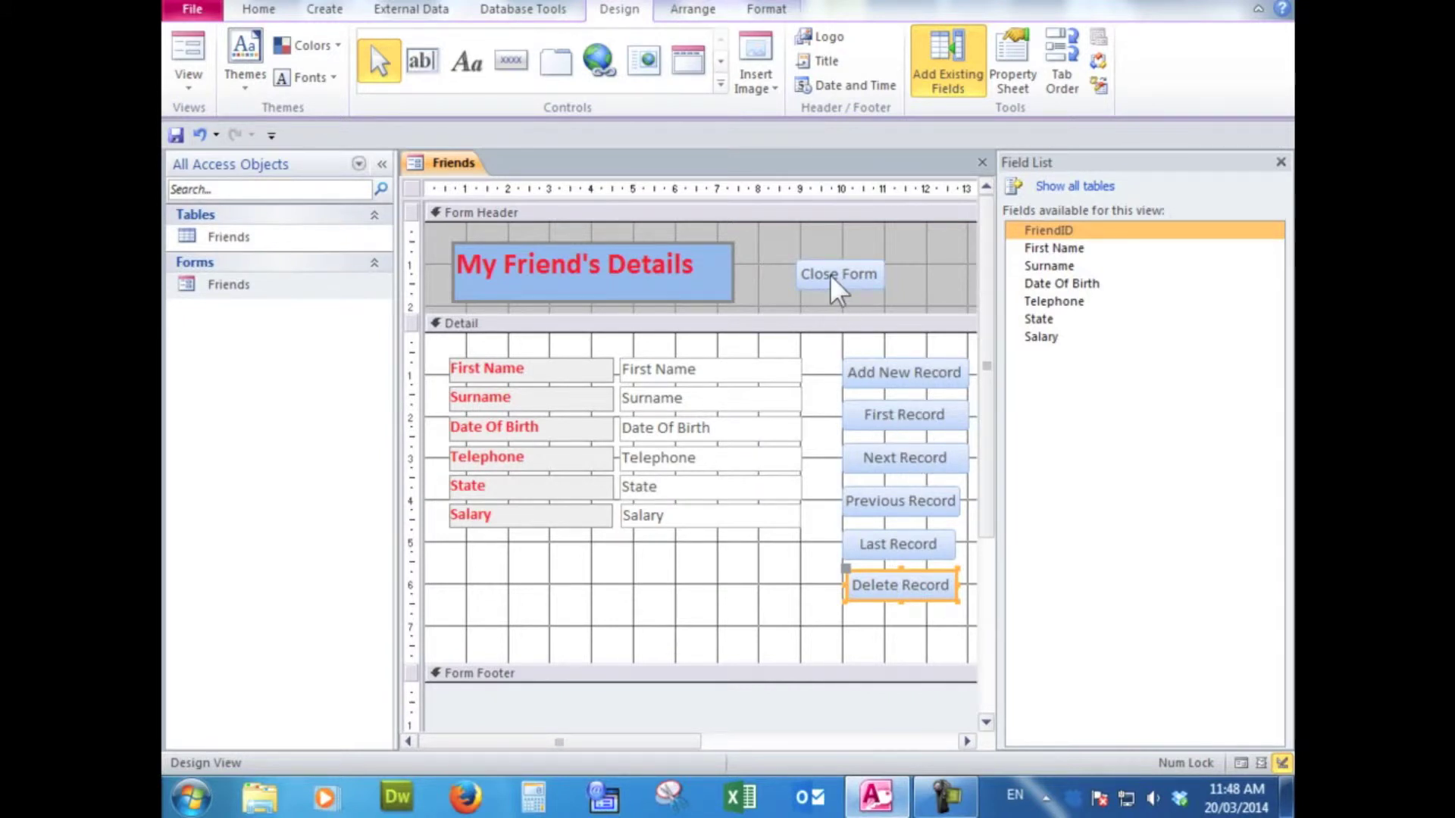
drag(837, 278, 772, 278)
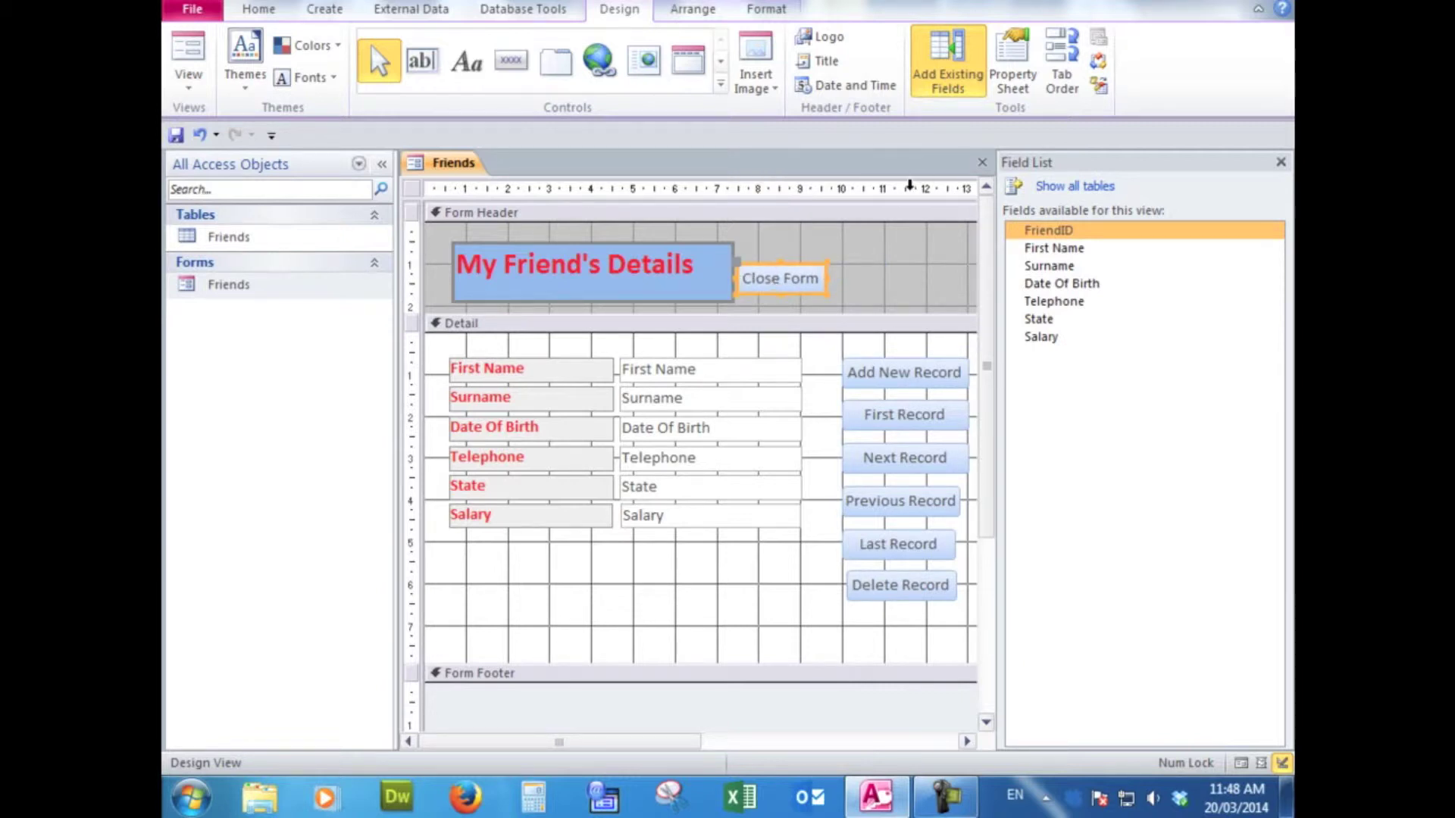
click(908, 187)
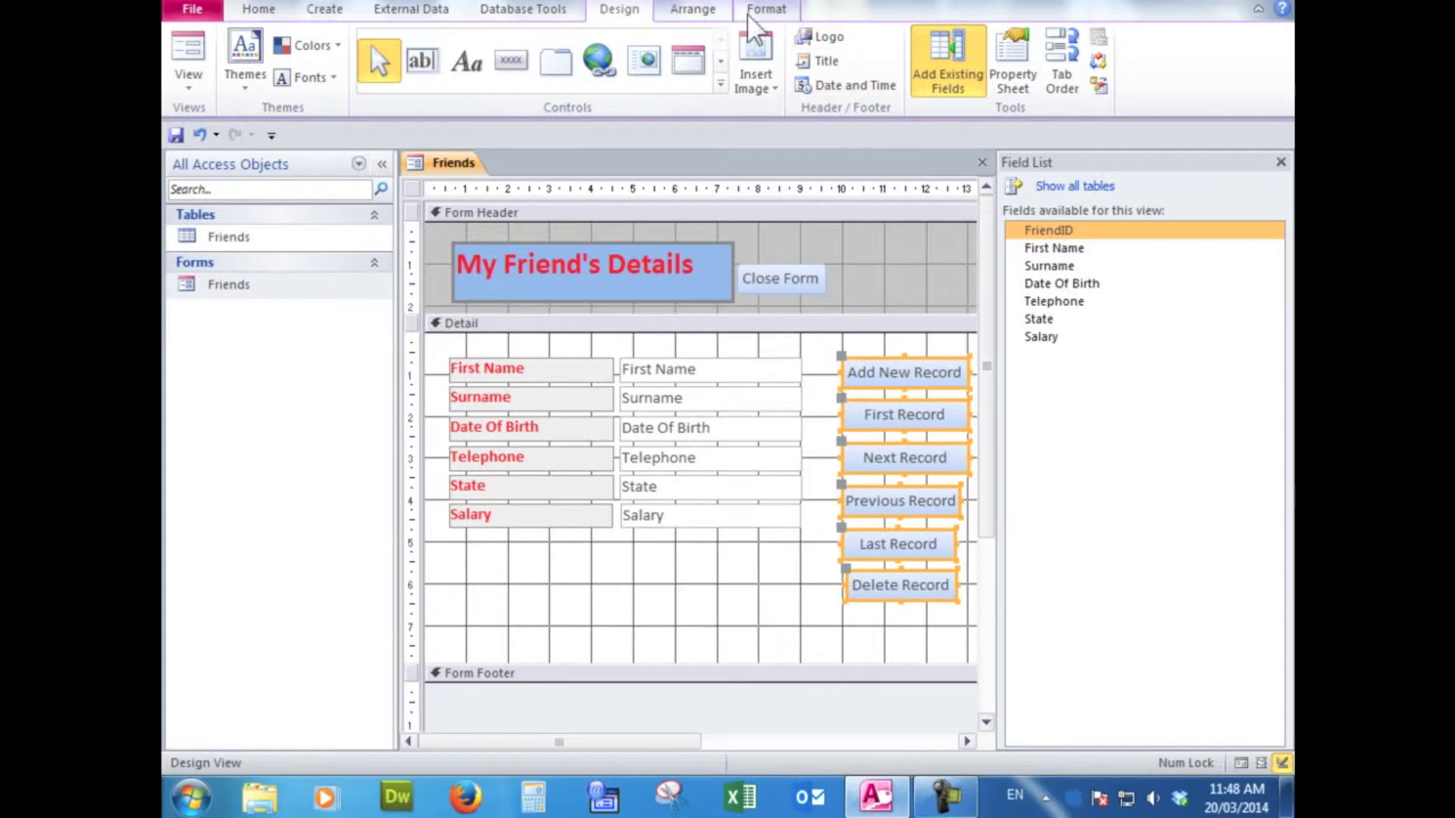
Step: Size the record buttons to widest, space them evenly, then move and widen Close Form to match
click(701, 11)
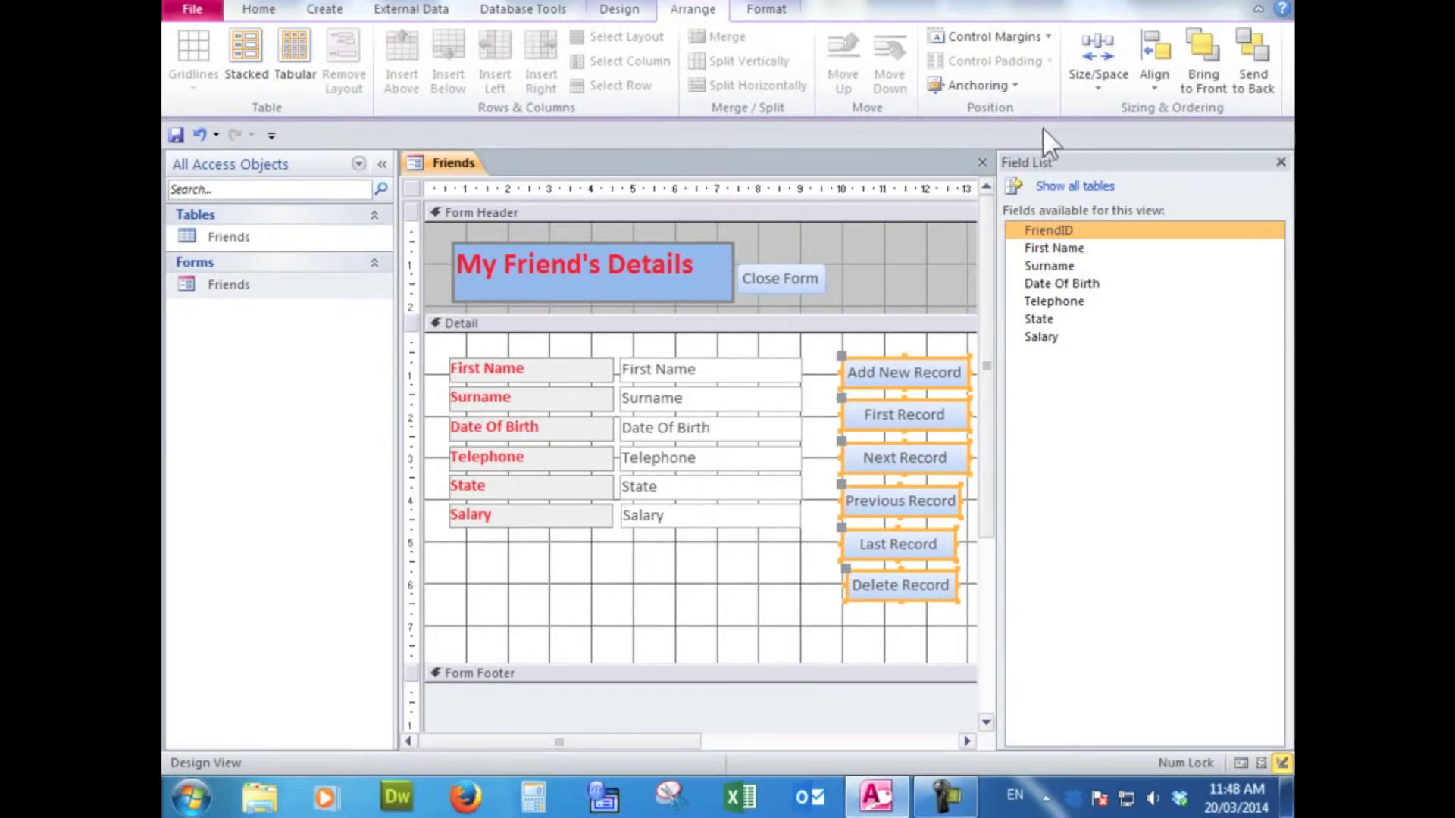
click(1097, 87)
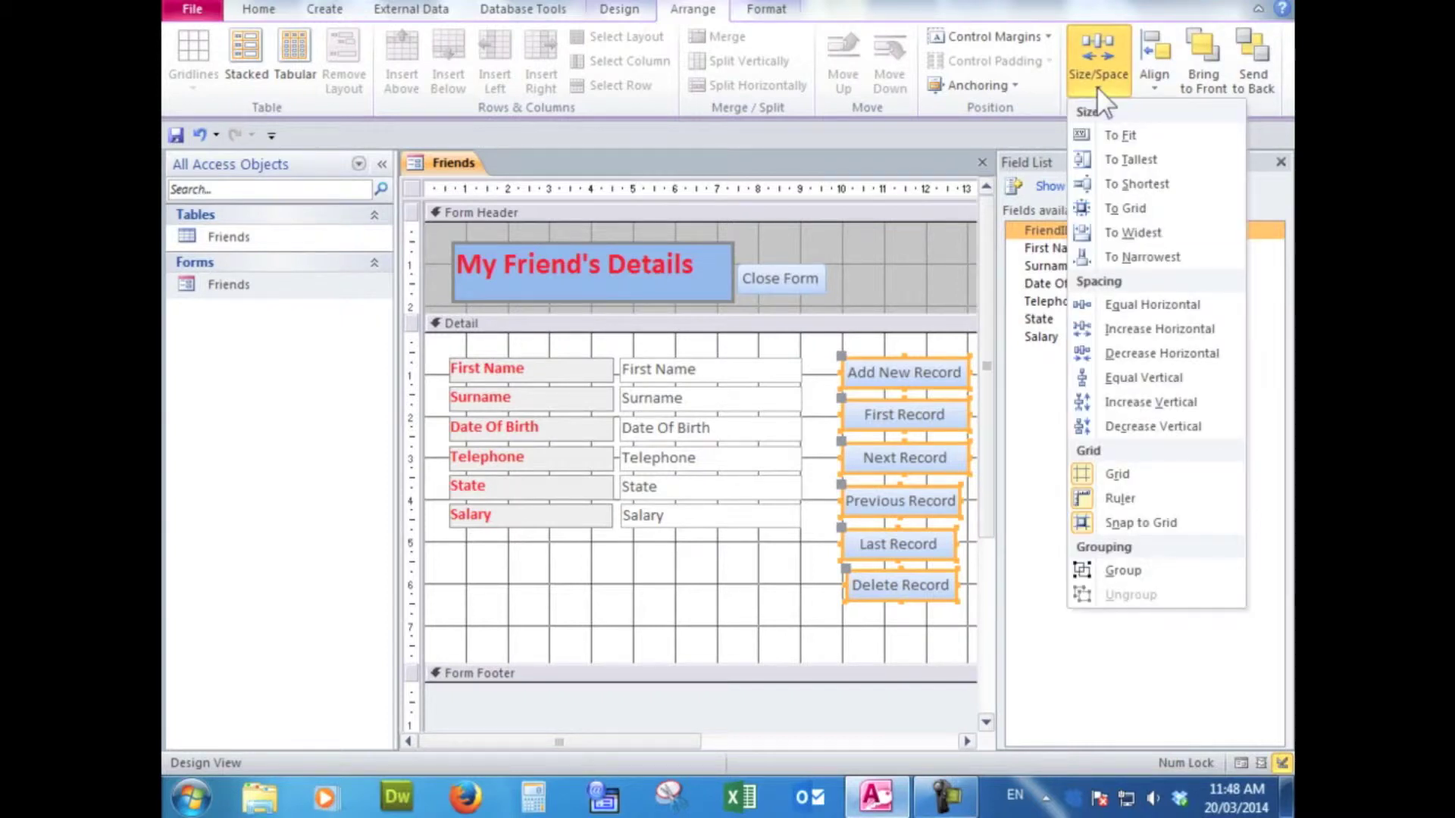
click(1136, 233)
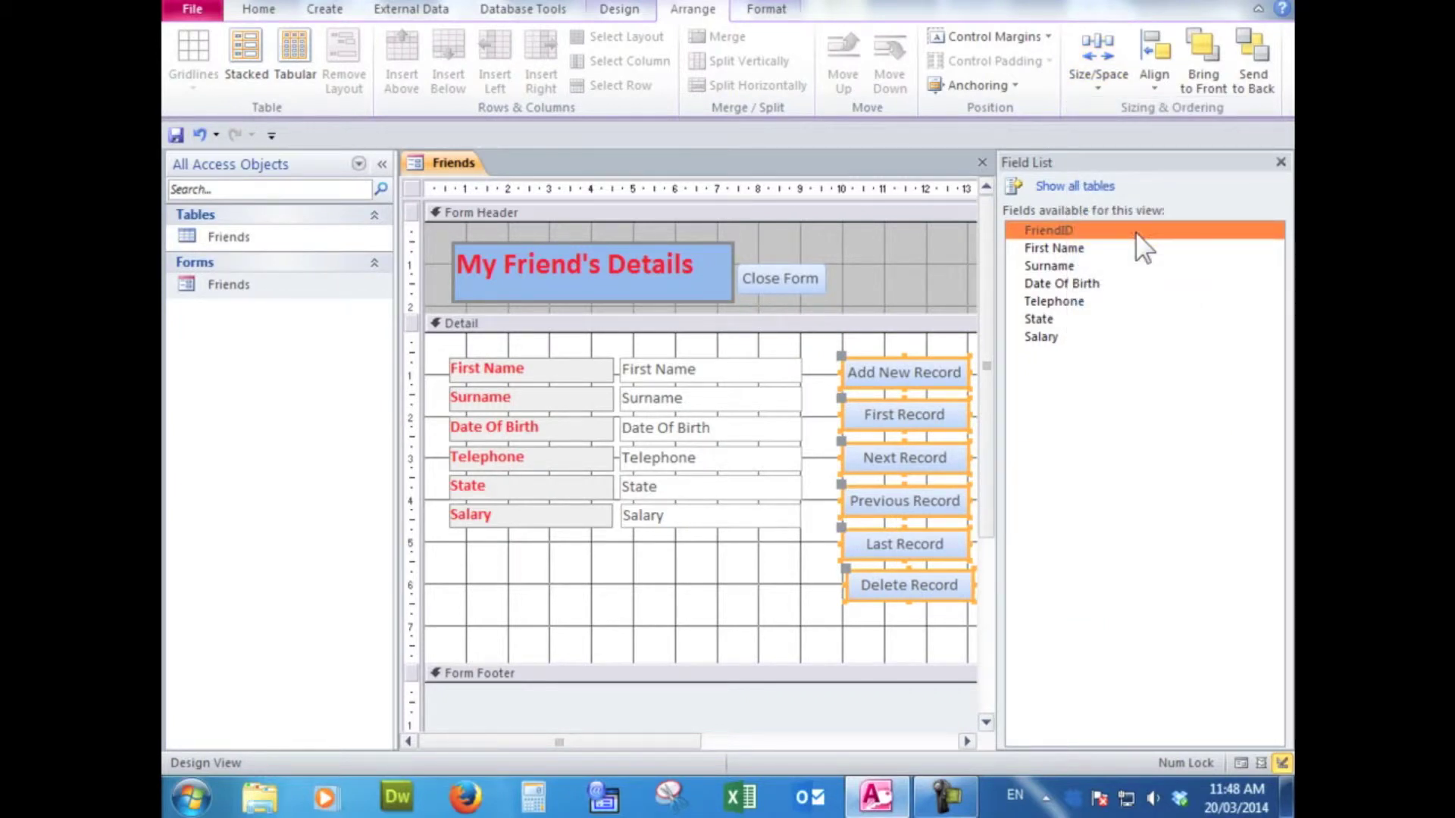
click(1097, 86)
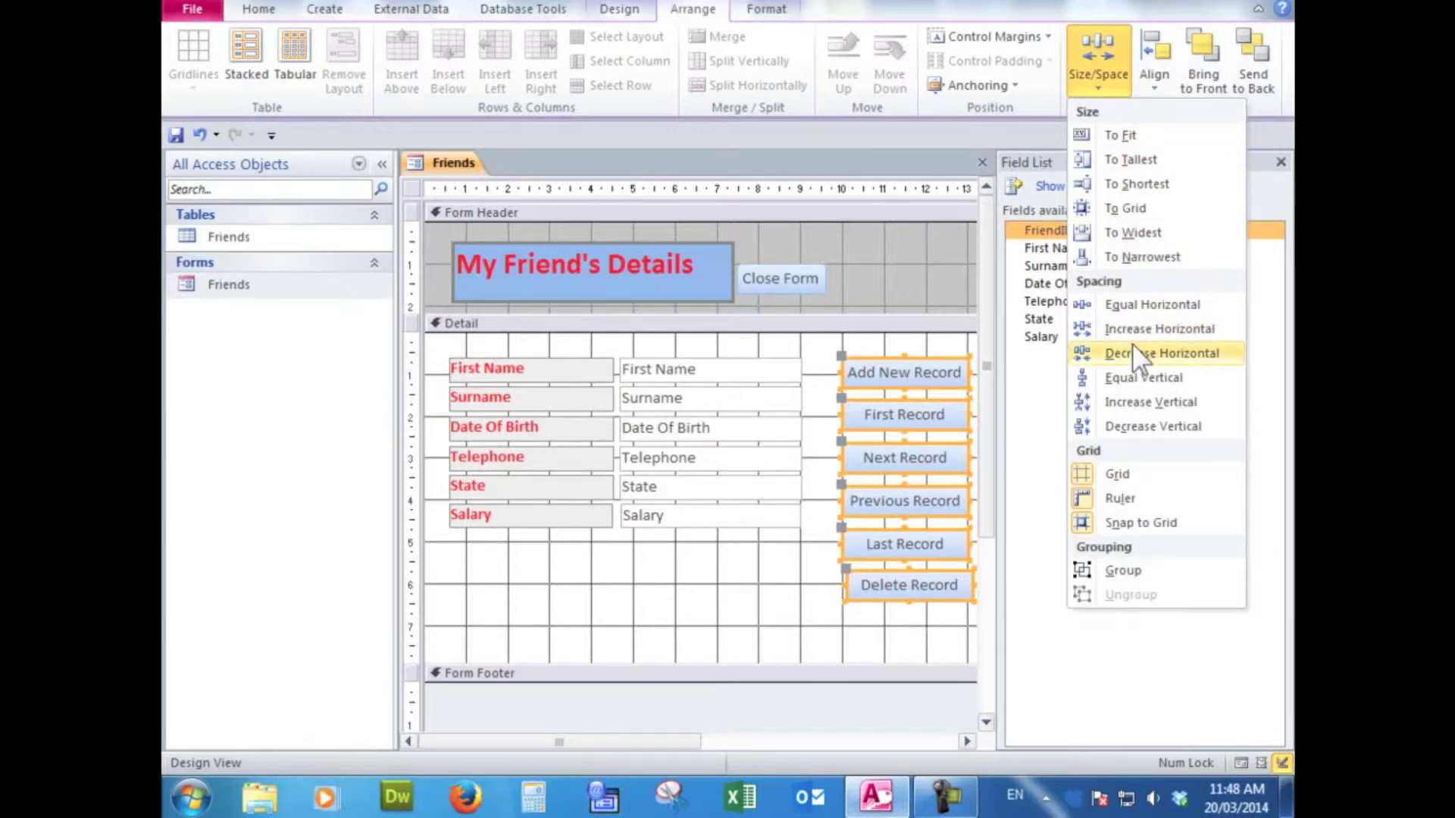
click(1130, 375)
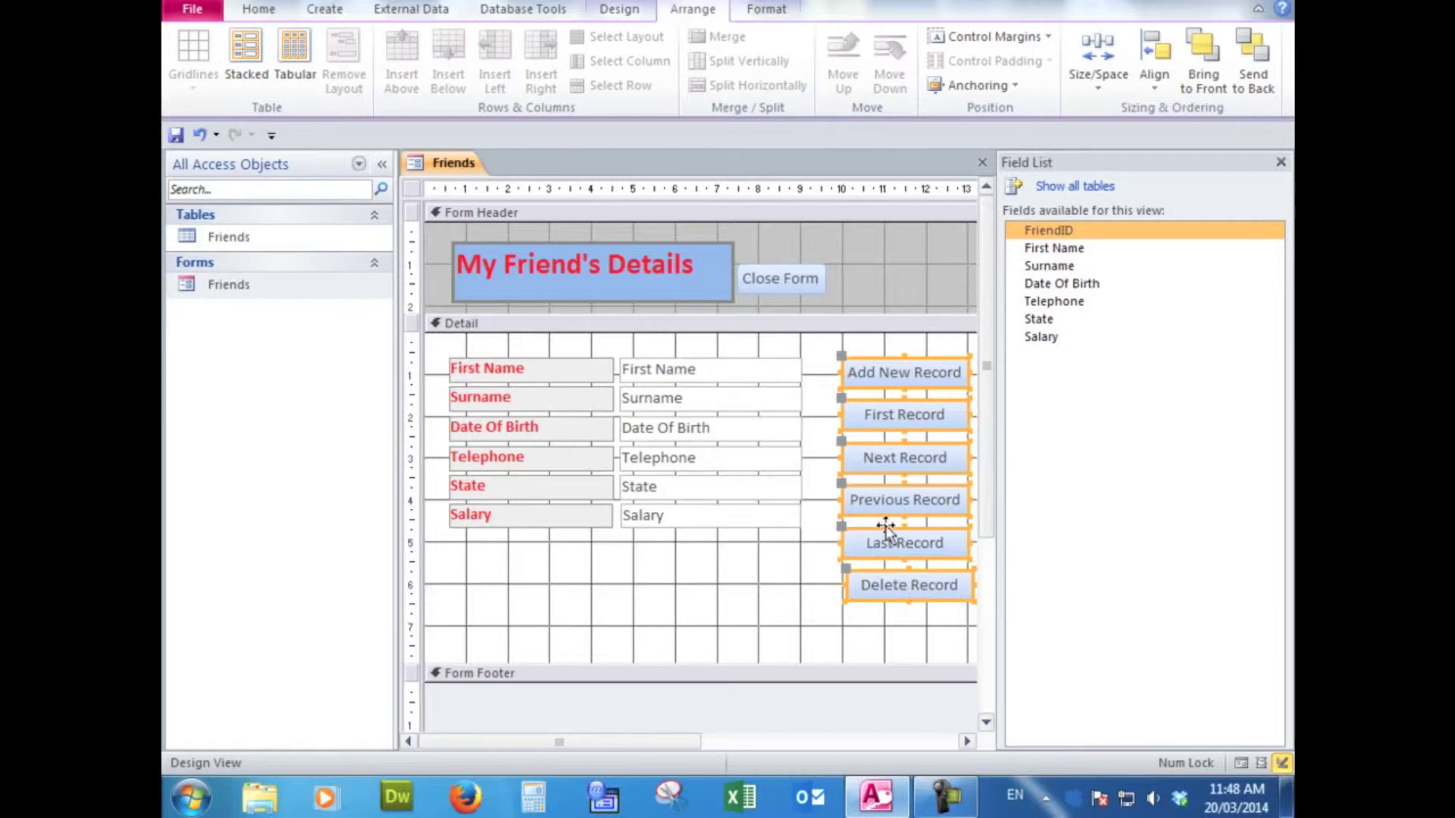
drag(778, 274, 885, 279)
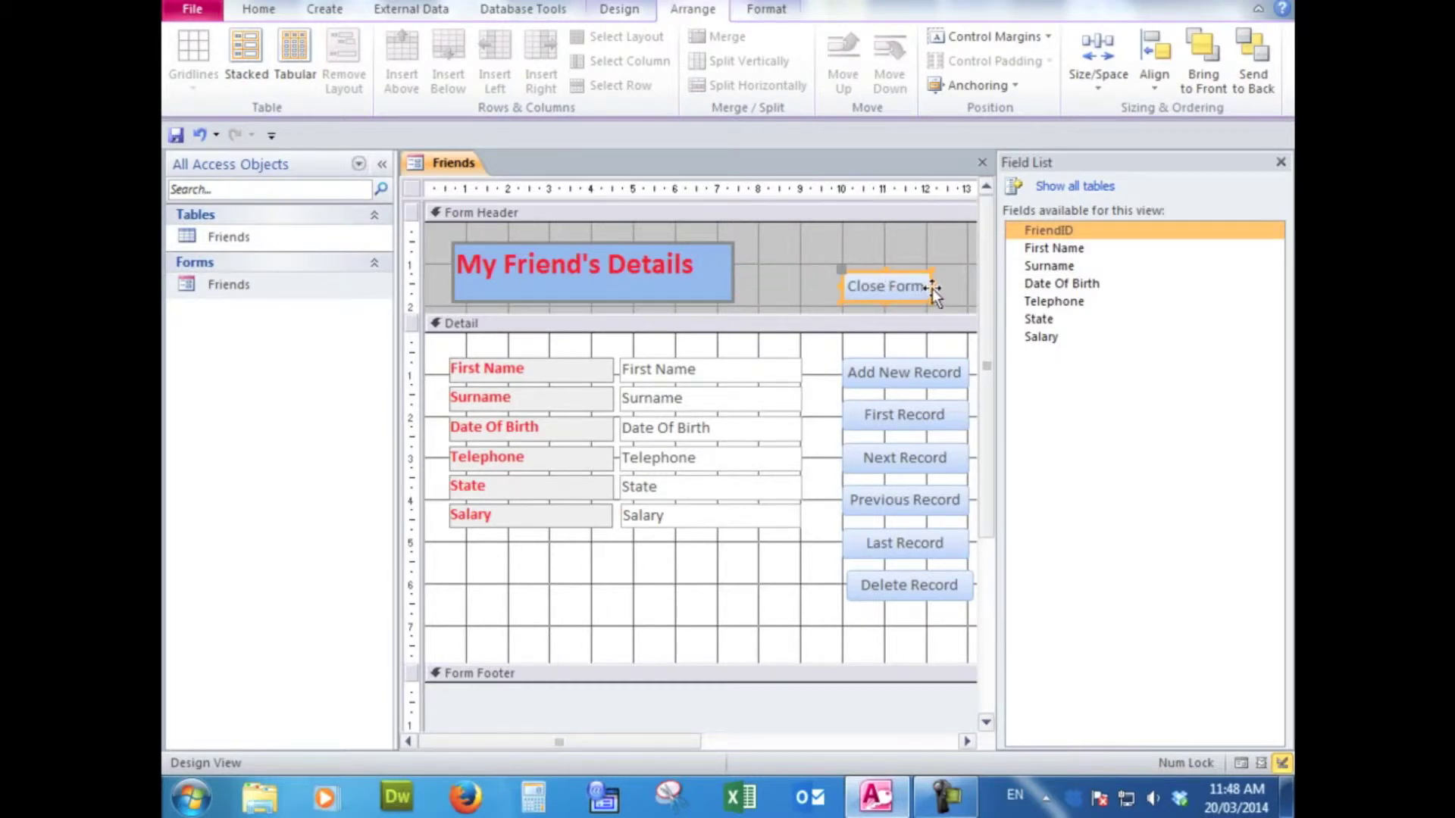
drag(933, 287, 969, 291)
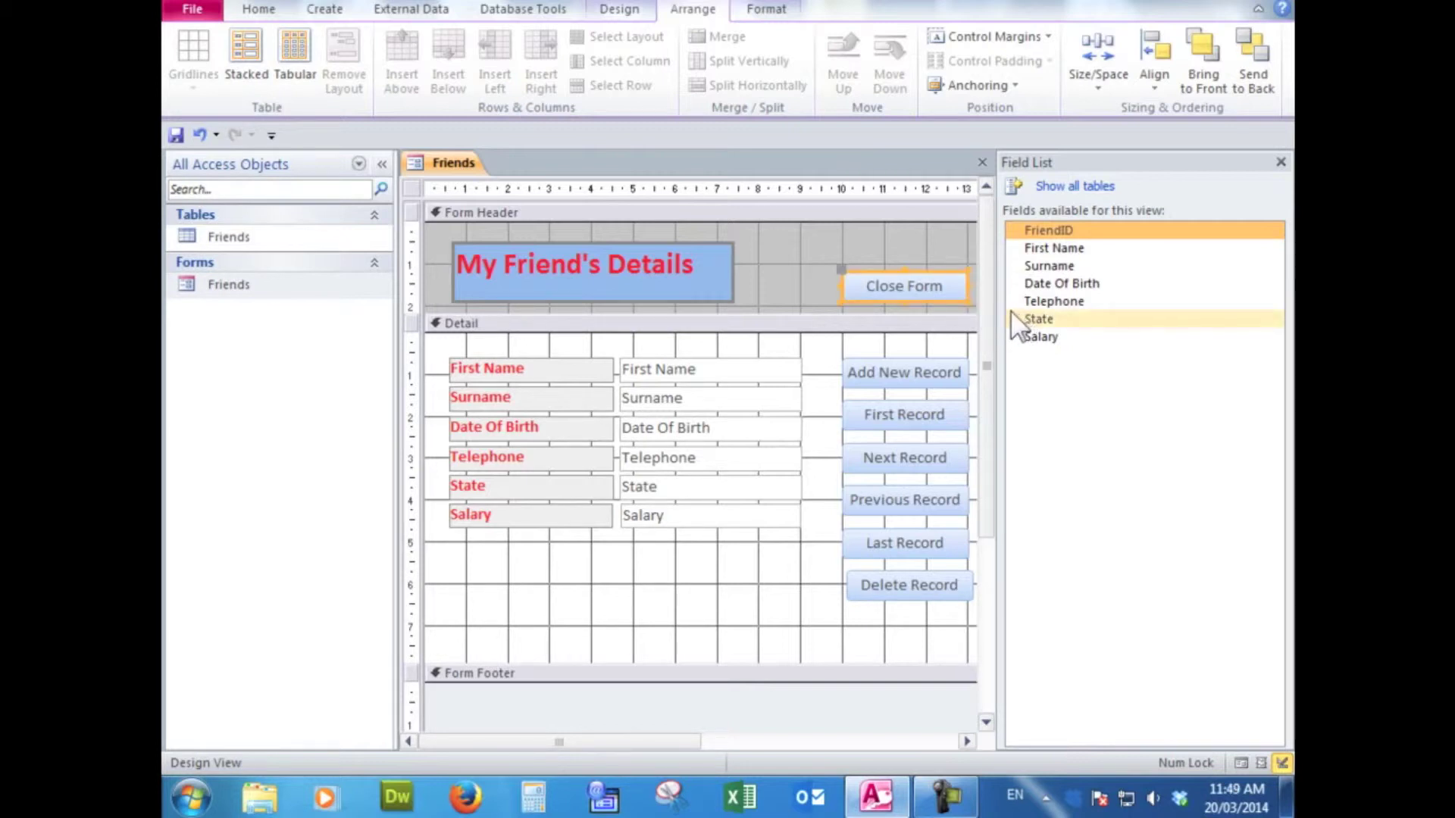
Step: Draw a Rectangle control around the column of navigation buttons
click(634, 10)
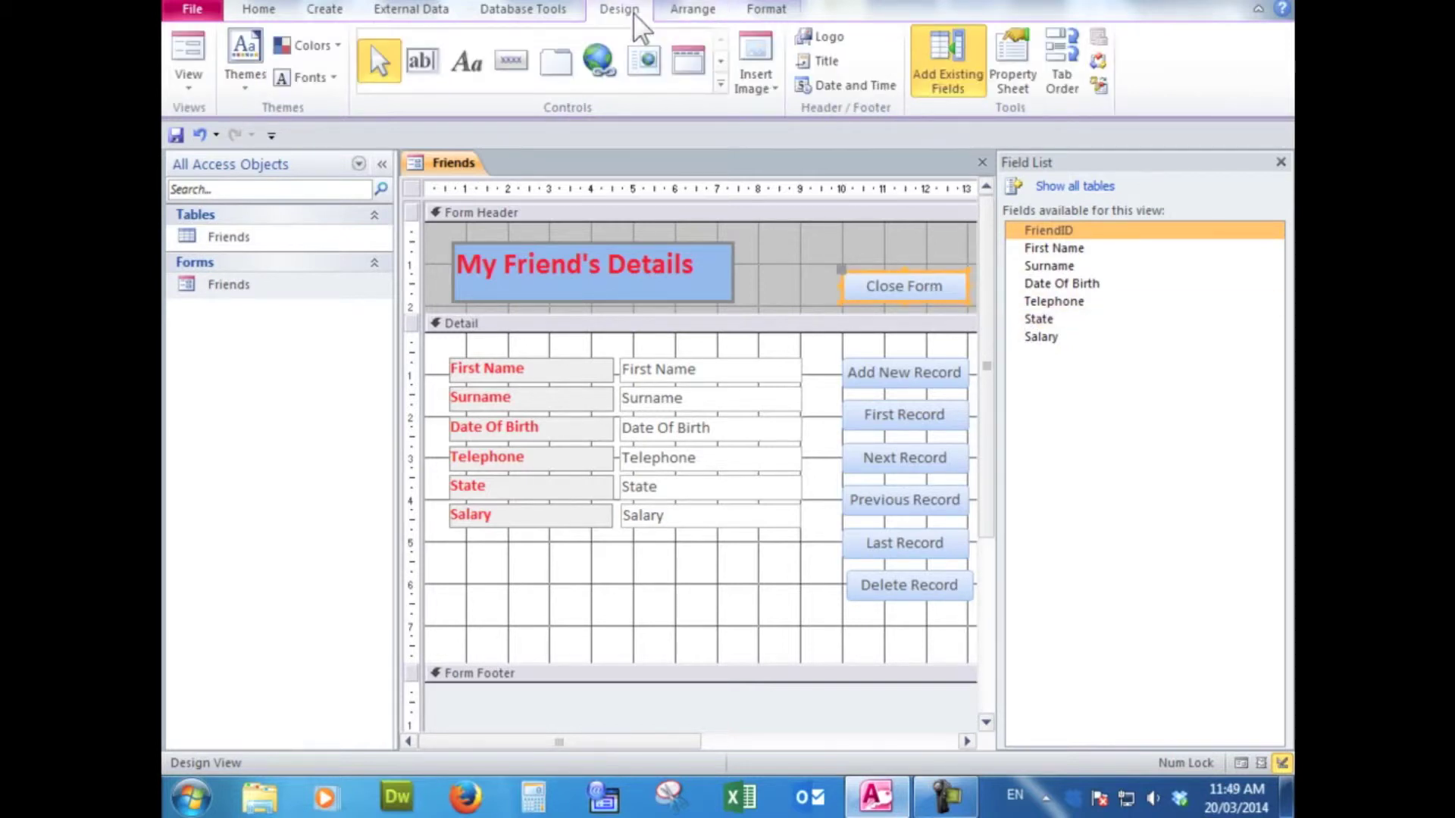
click(721, 89)
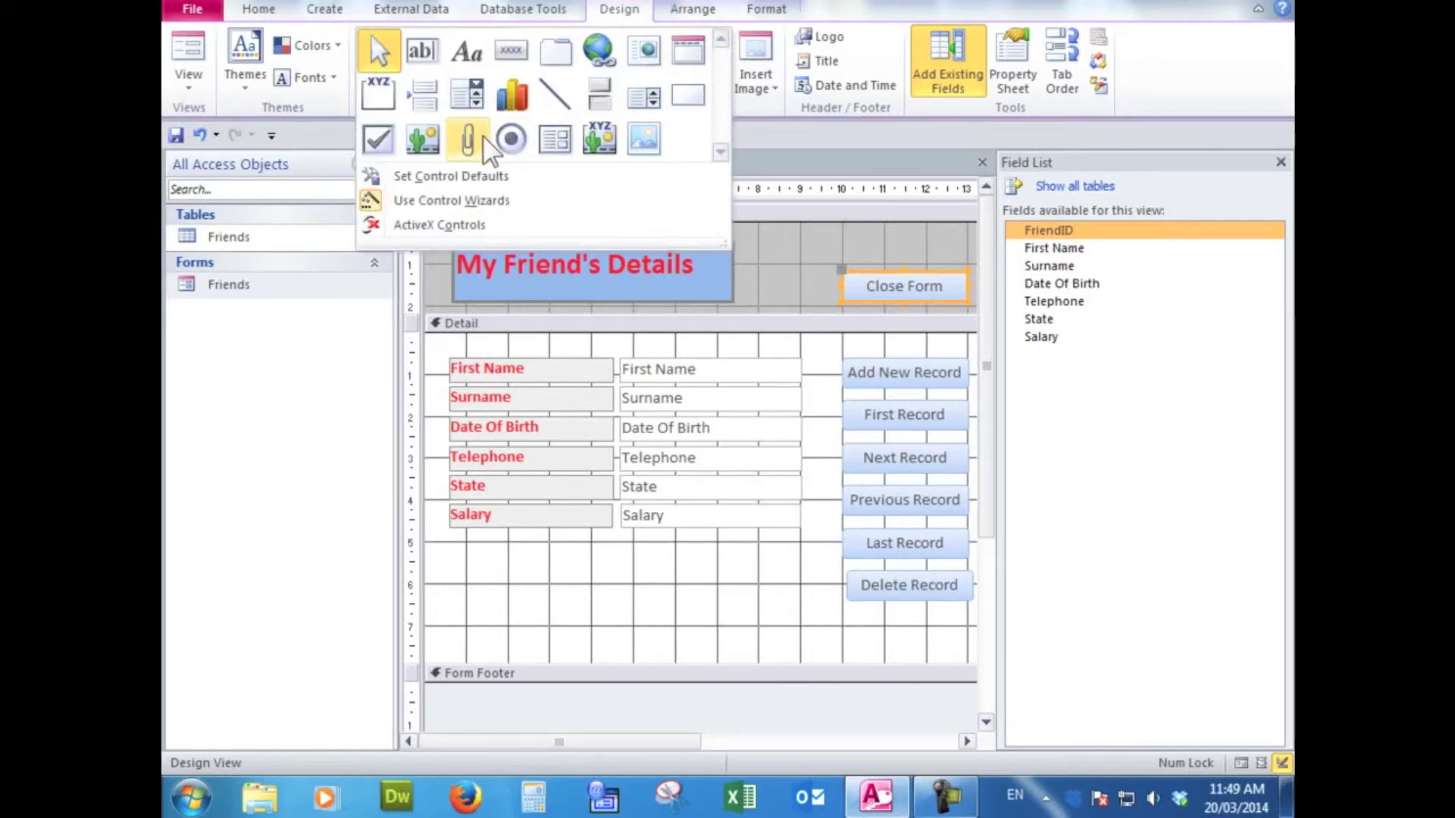
click(688, 92)
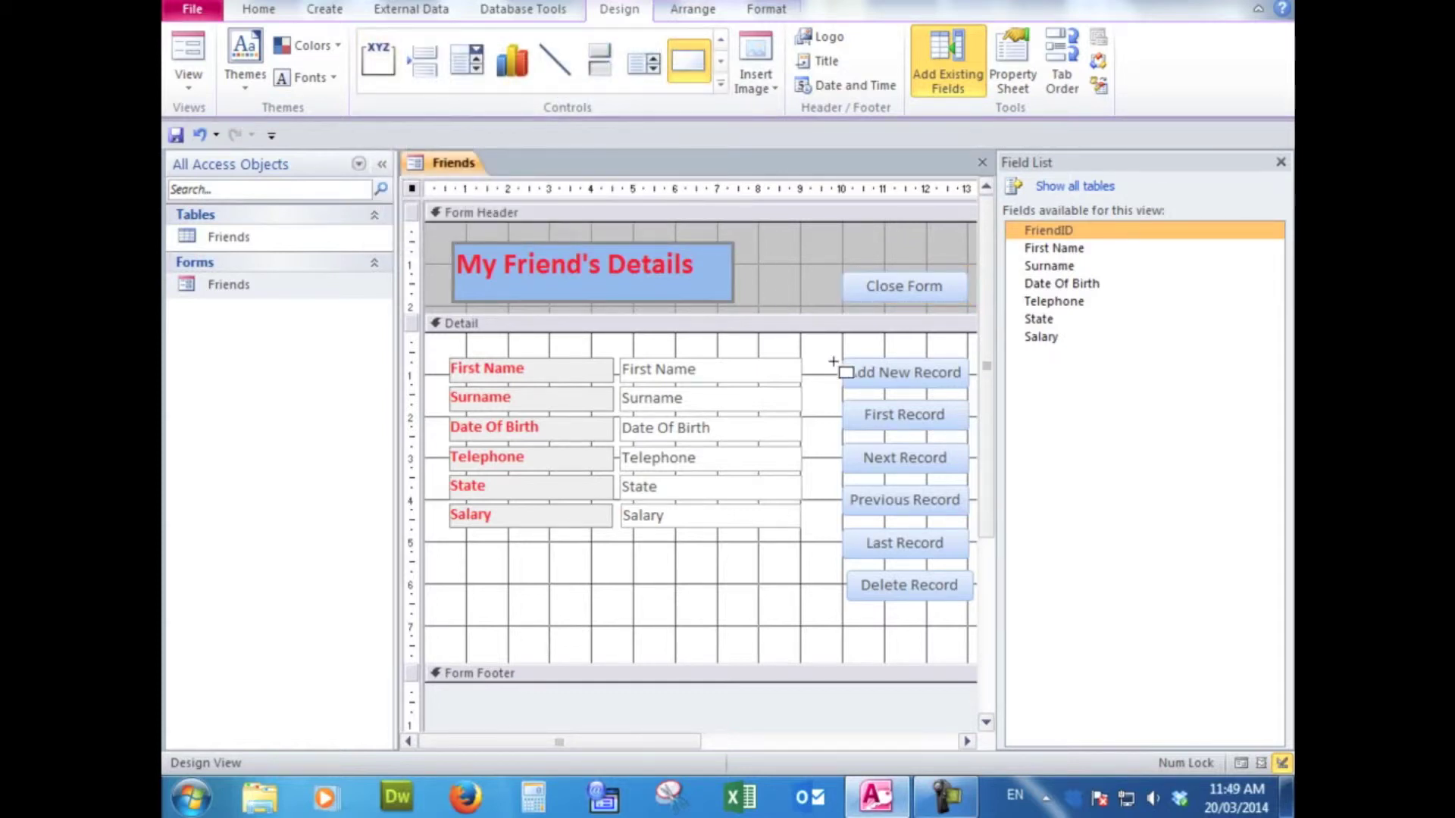
mouse_move(832, 350)
mouse_down()
mouse_move(838, 362)
mouse_move(970, 373)
mouse_move(983, 568)
mouse_move(933, 582)
mouse_move(925, 604)
mouse_up()
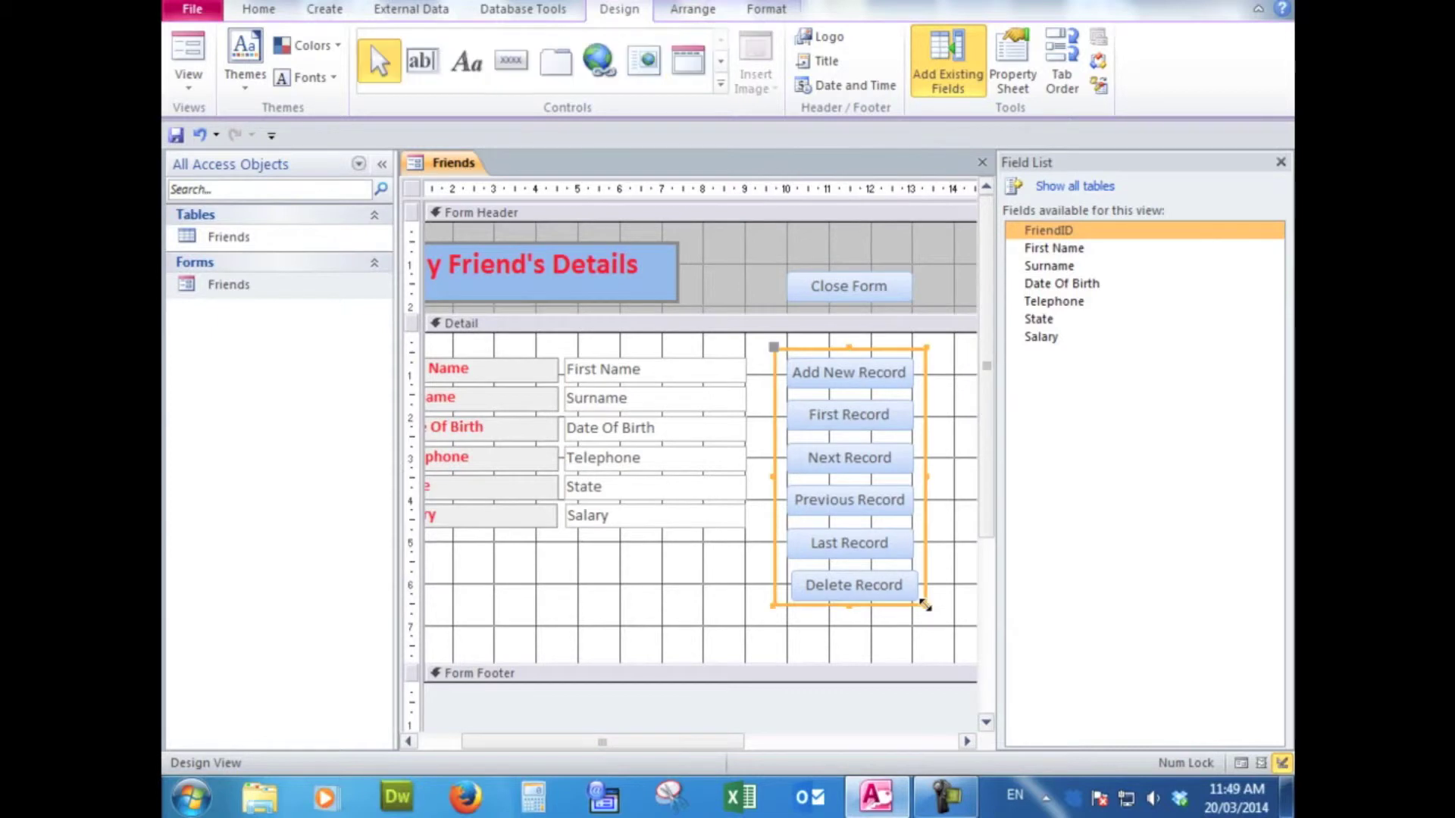
Step: Give the rectangle a sunken 3-D special effect
right_click(925, 446)
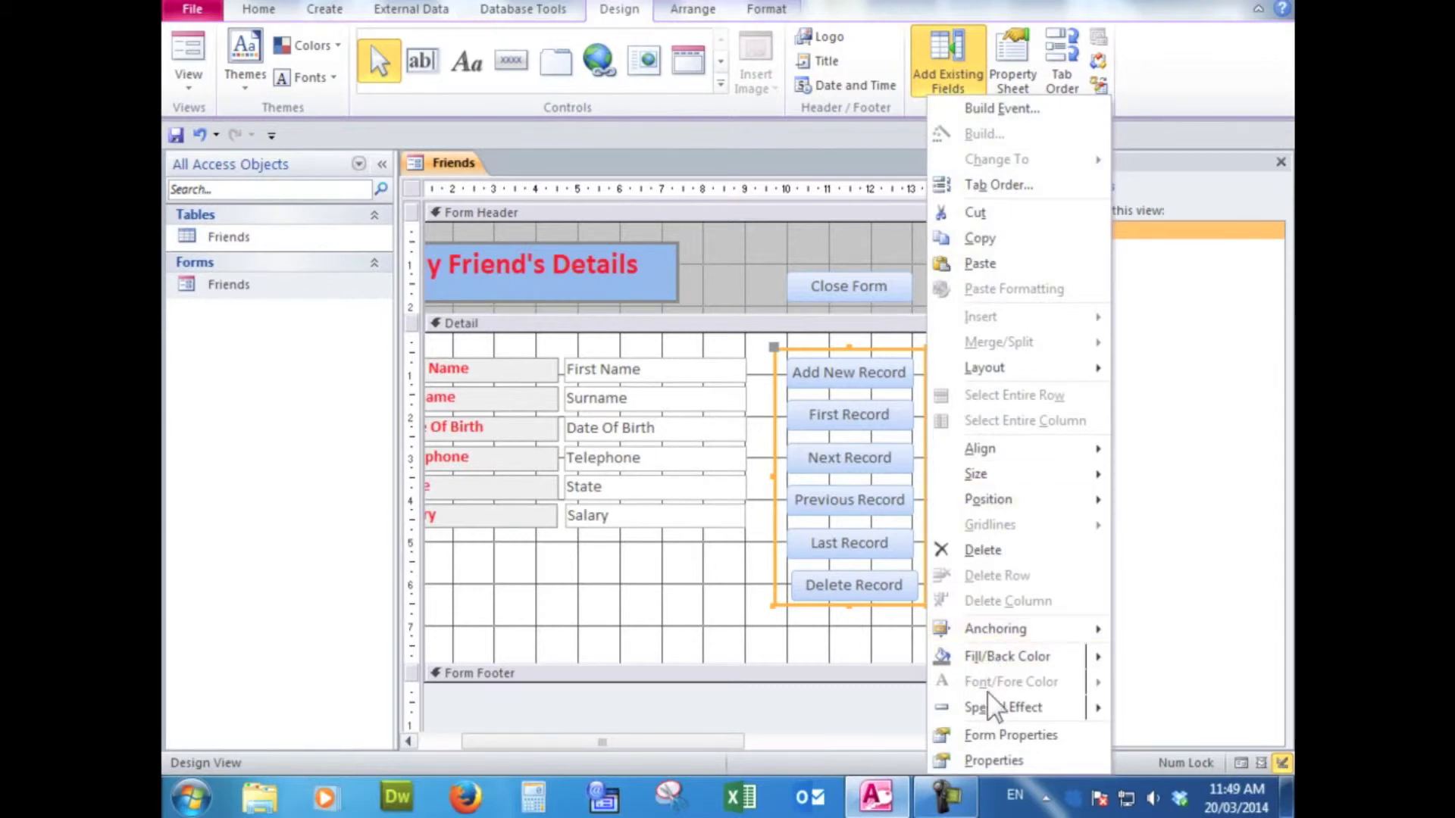
mouse_move(988, 711)
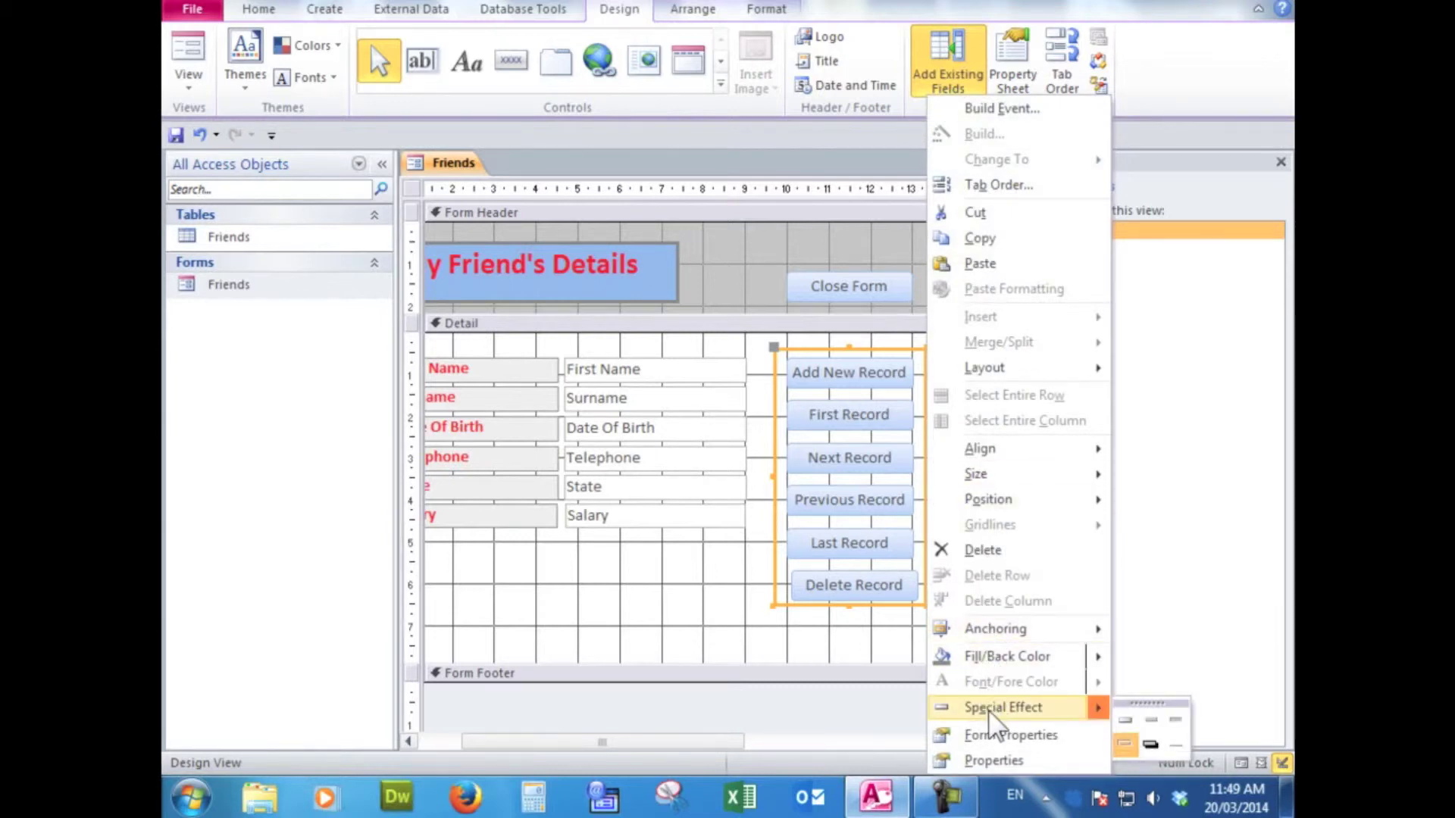
click(1175, 722)
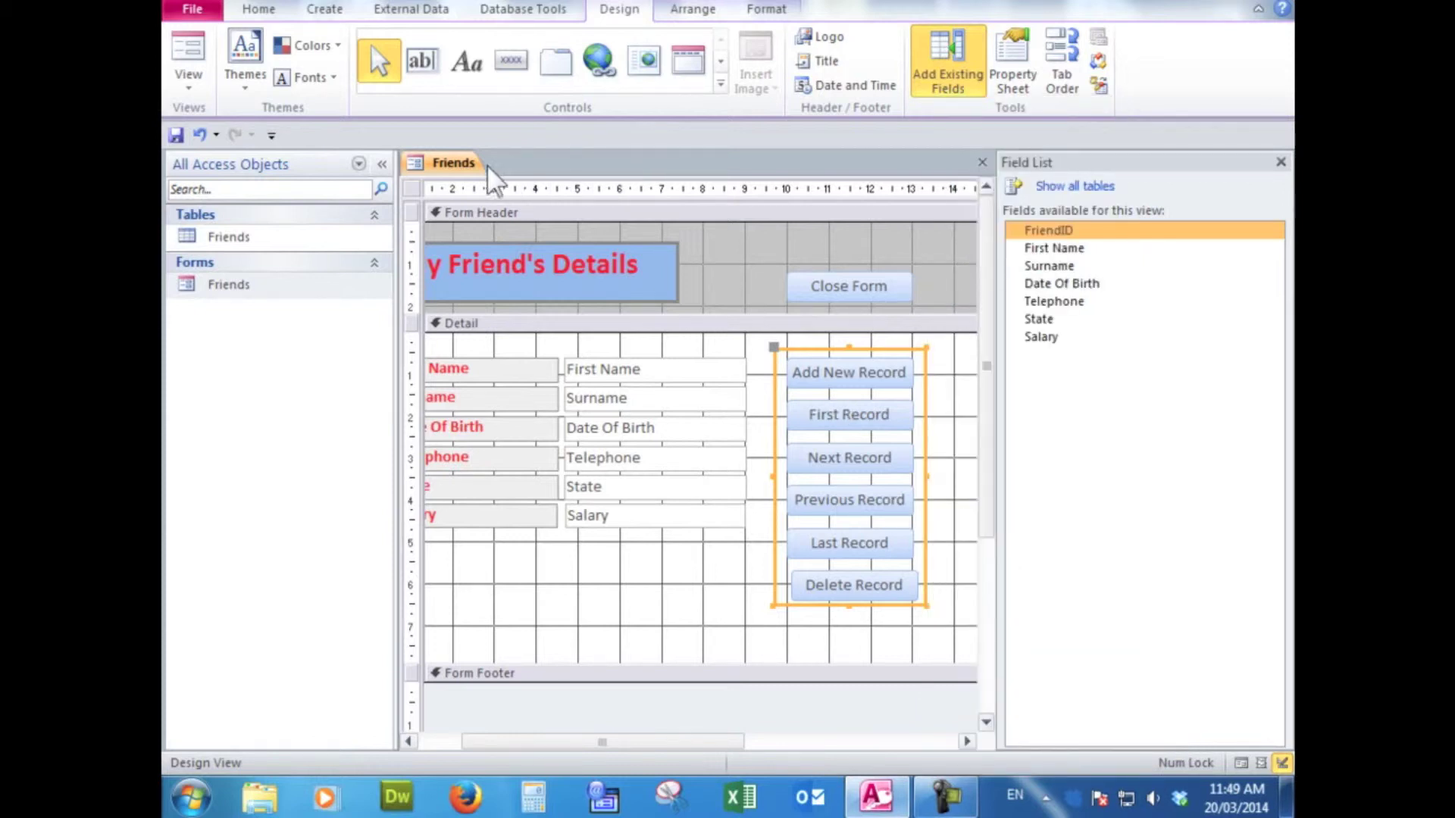
Step: Save the Friends form
right_click(453, 162)
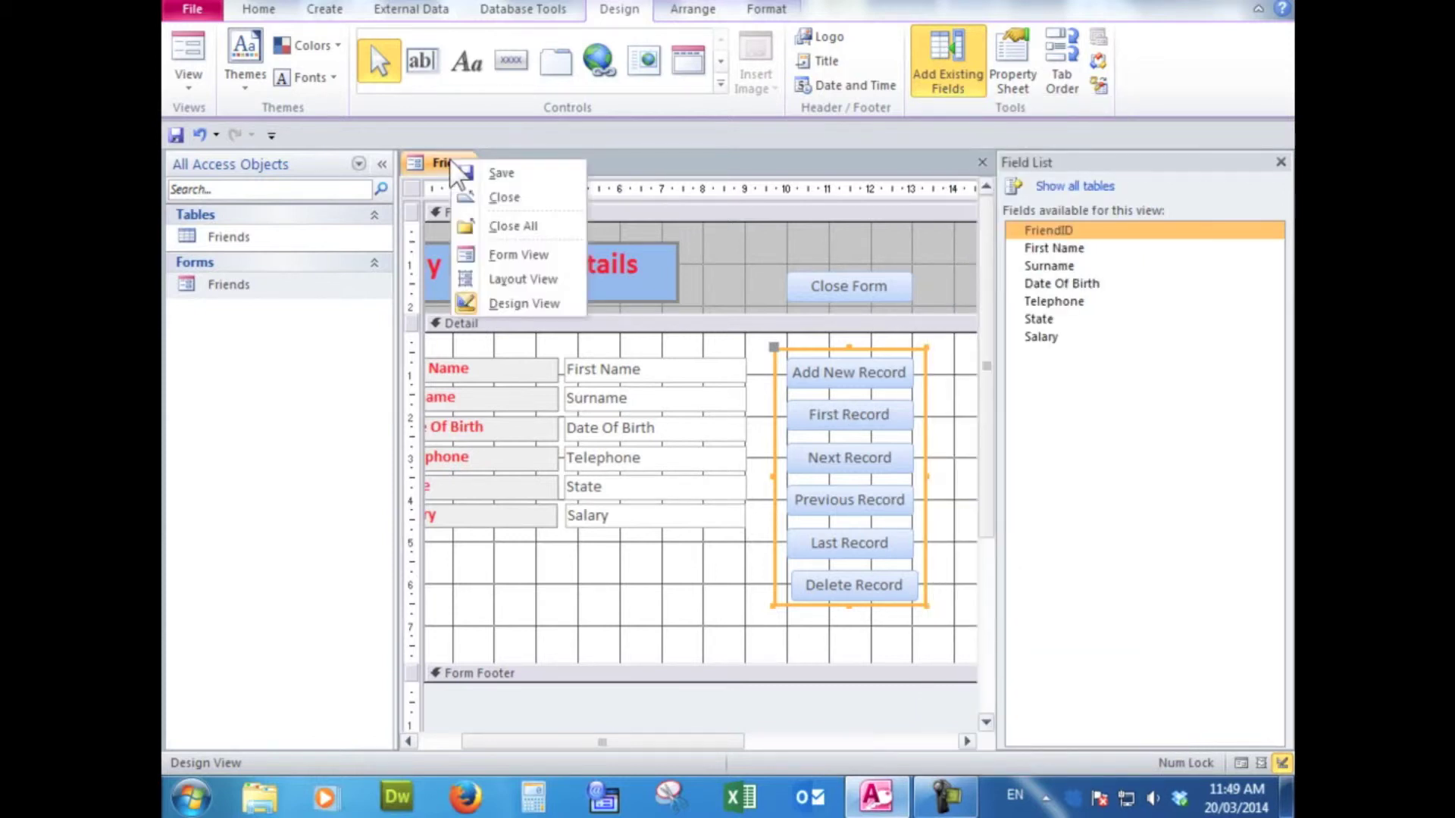
click(494, 173)
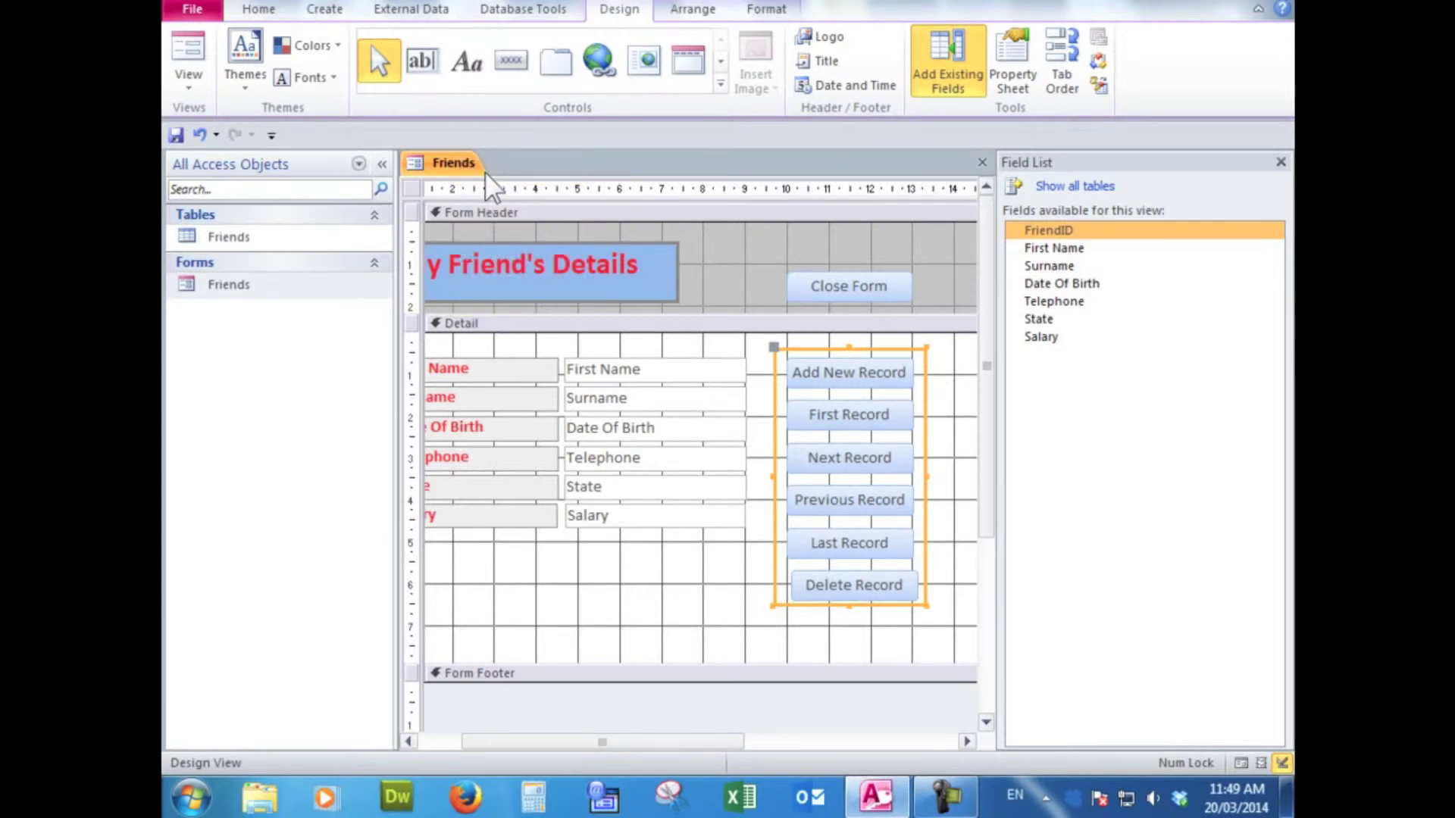
right_click(458, 164)
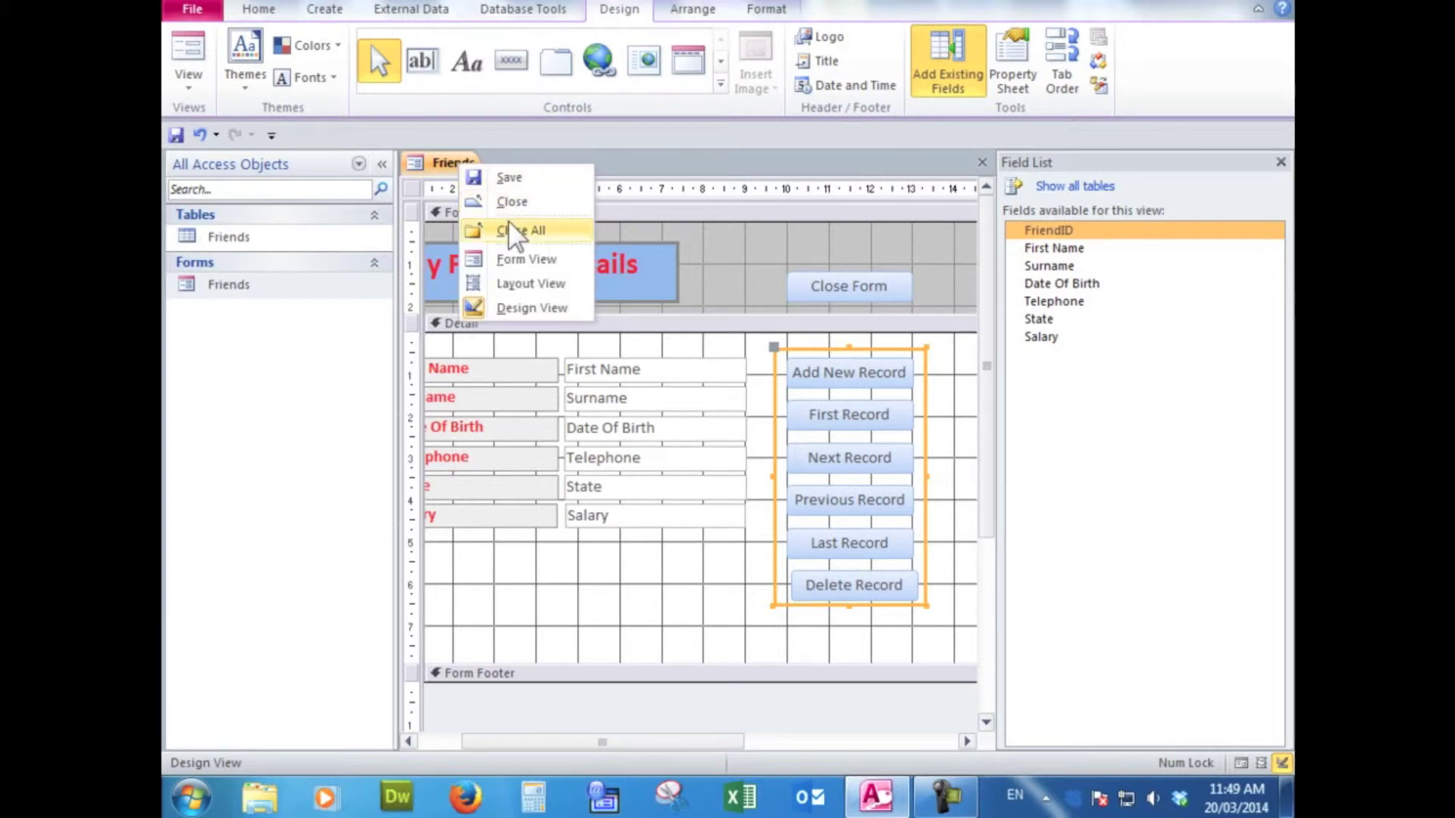
Step: View the Friends form in Form View, then return it to Design View
click(538, 261)
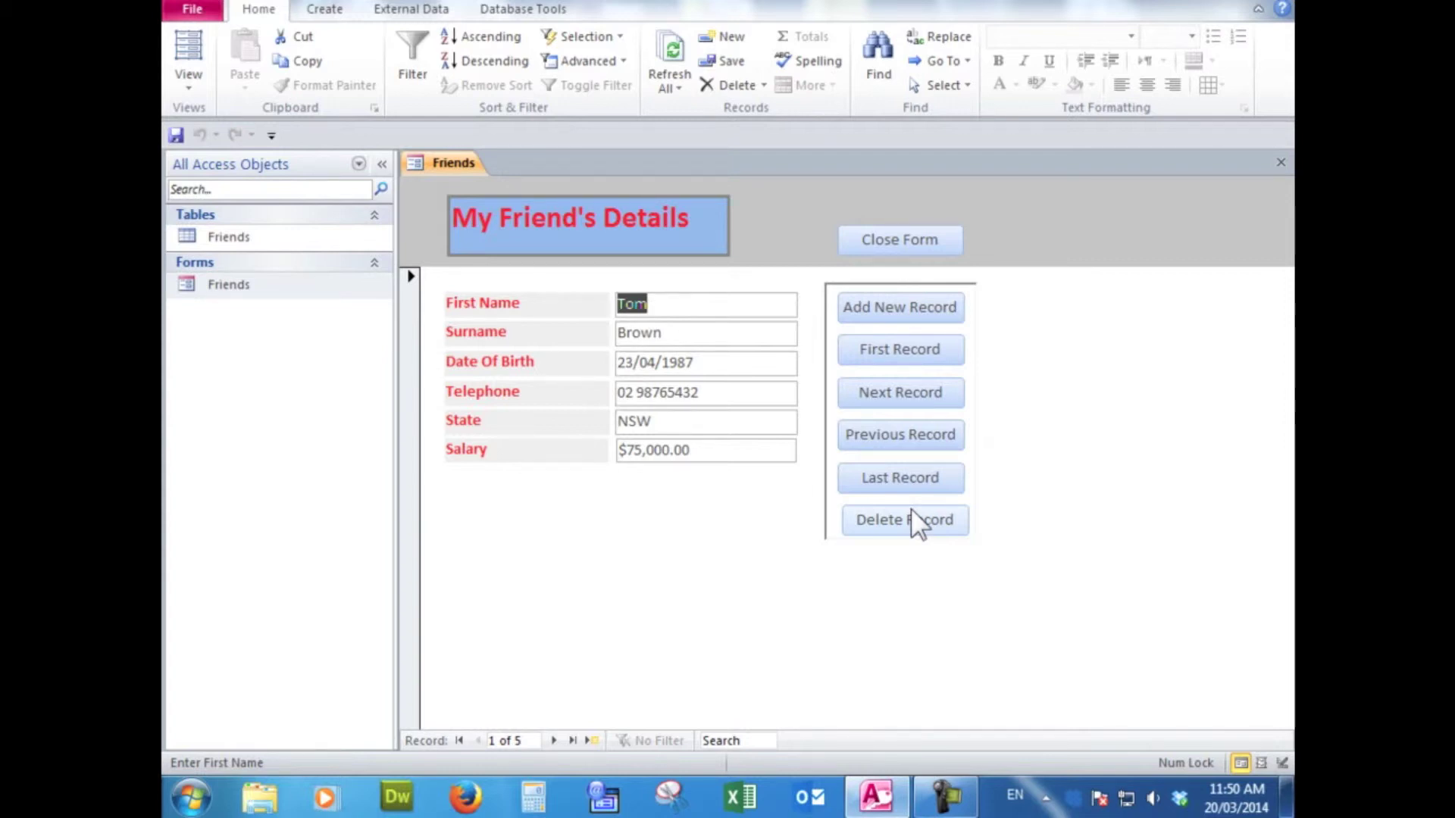
right_click(455, 165)
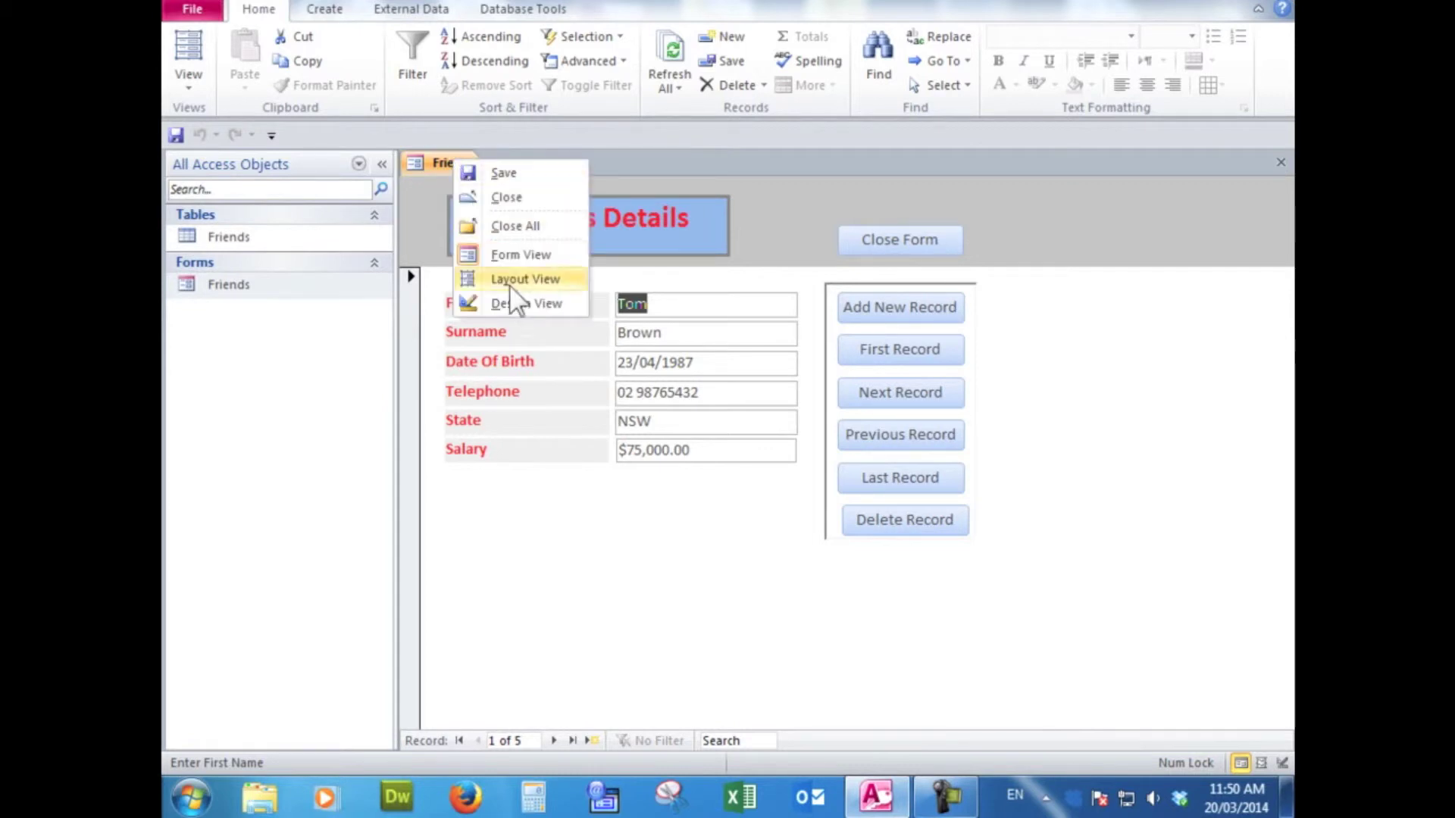
click(521, 303)
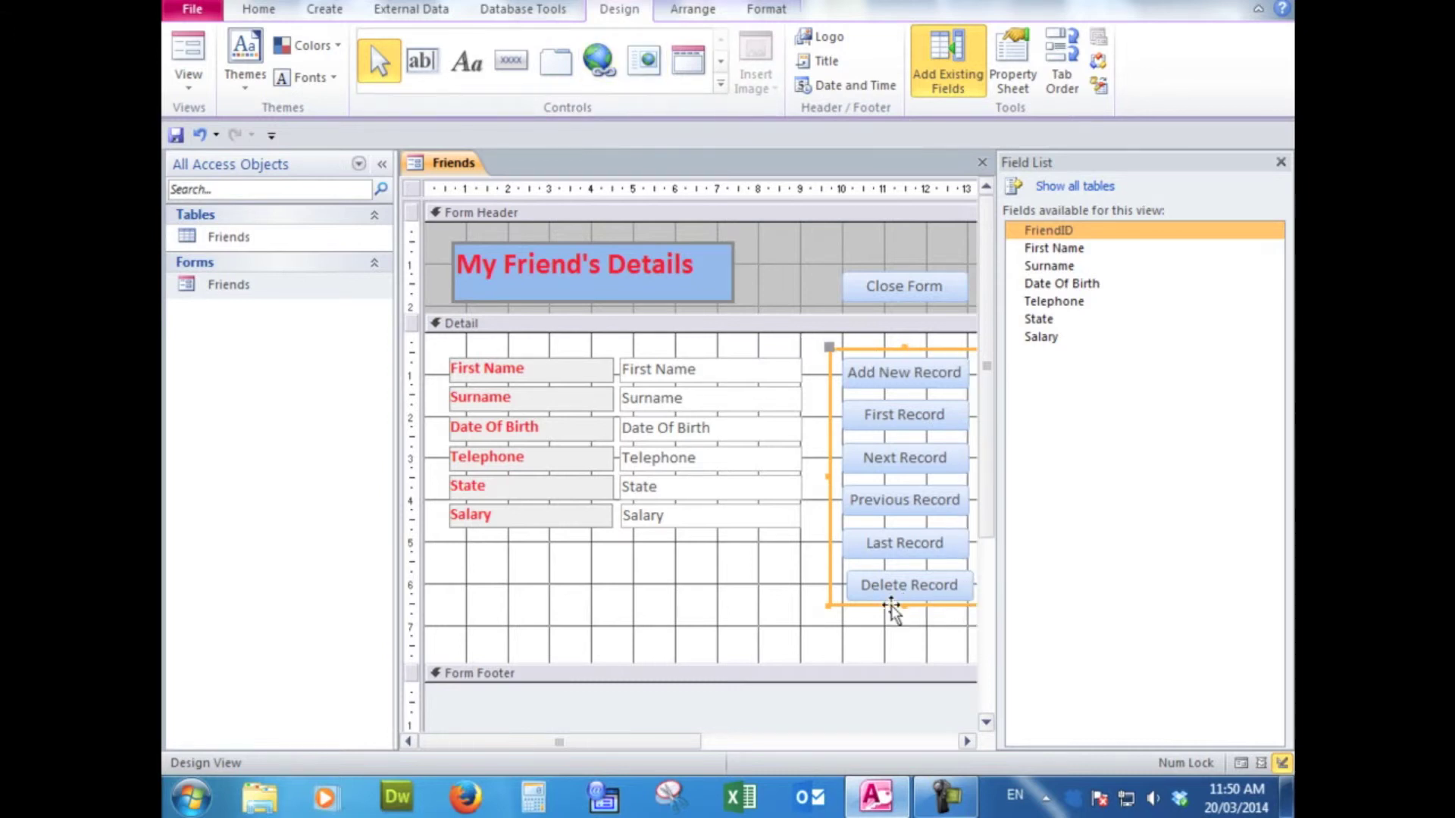
Step: Apply a different special effect to the rectangle and view the form in Form View
right_click(831, 407)
mouse_move(921, 719)
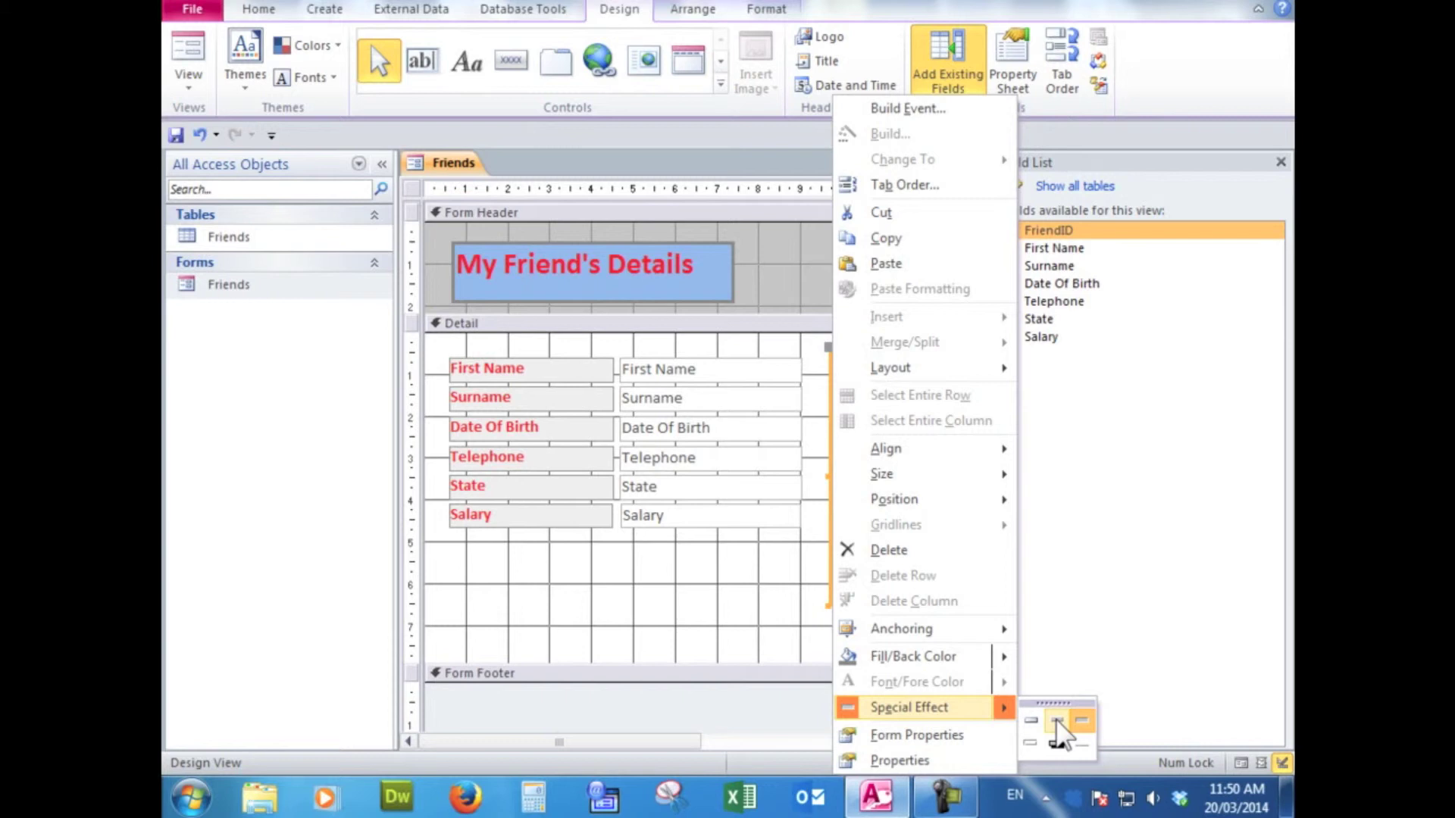
click(1057, 726)
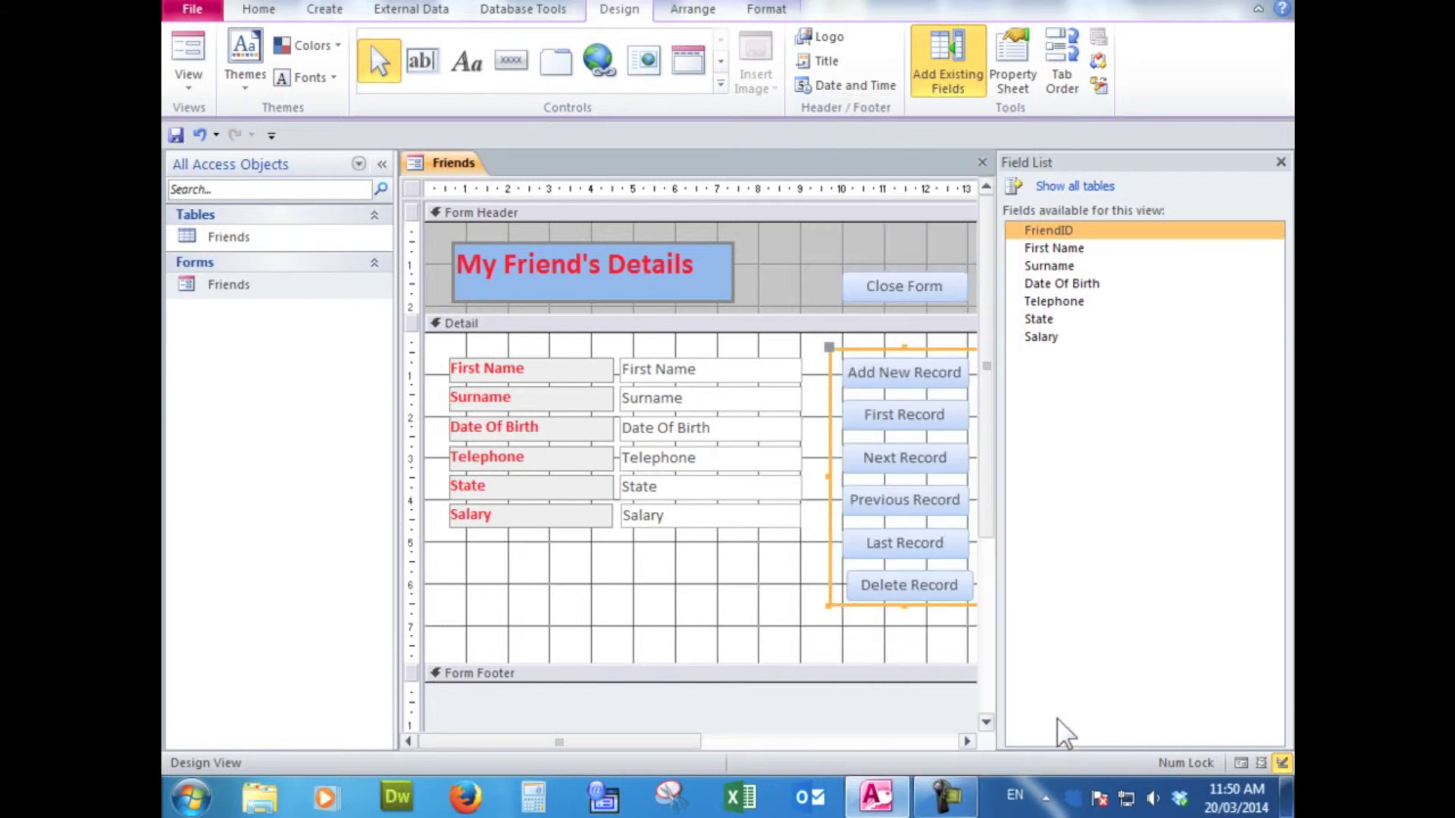
right_click(460, 165)
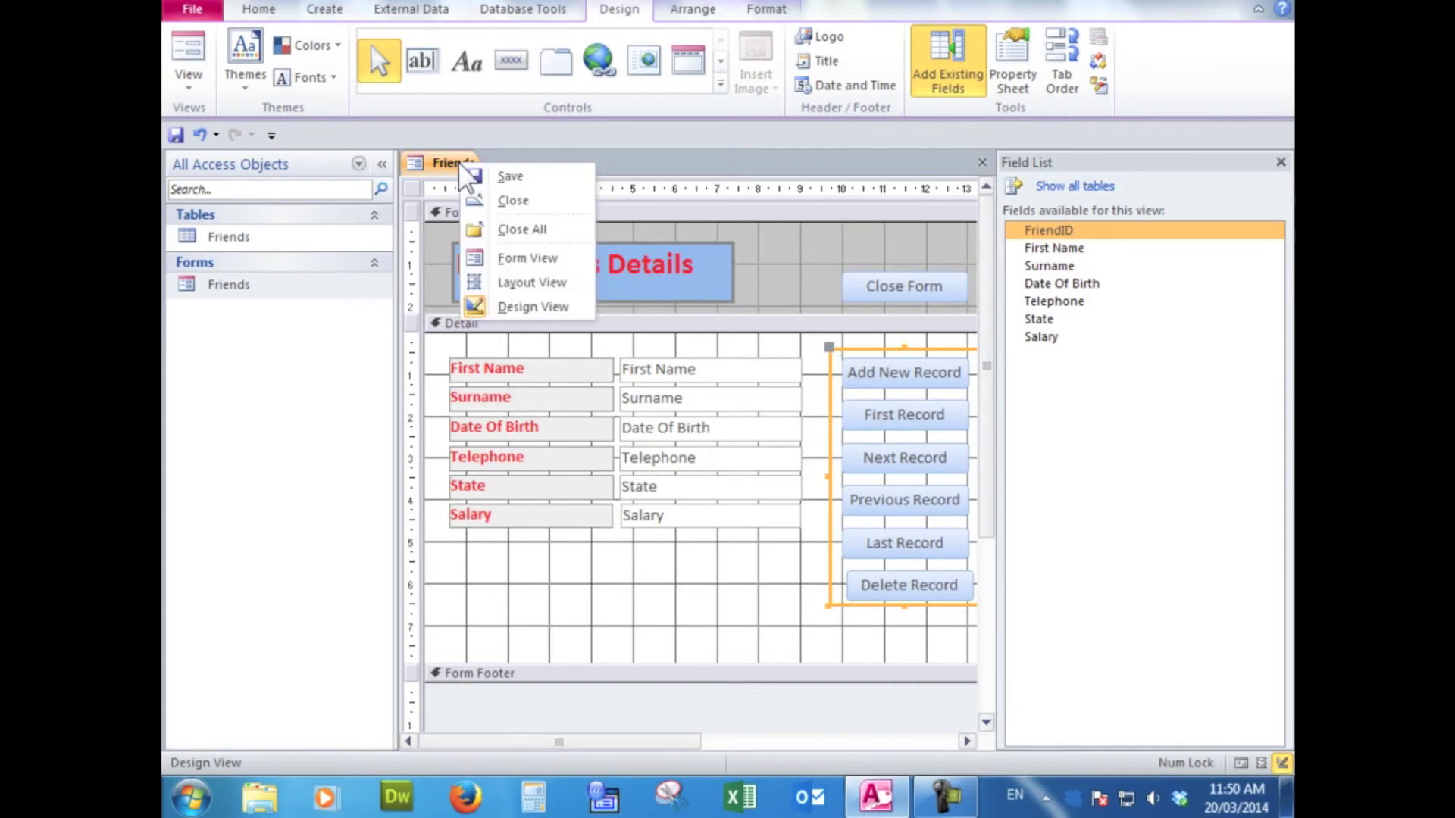
click(515, 258)
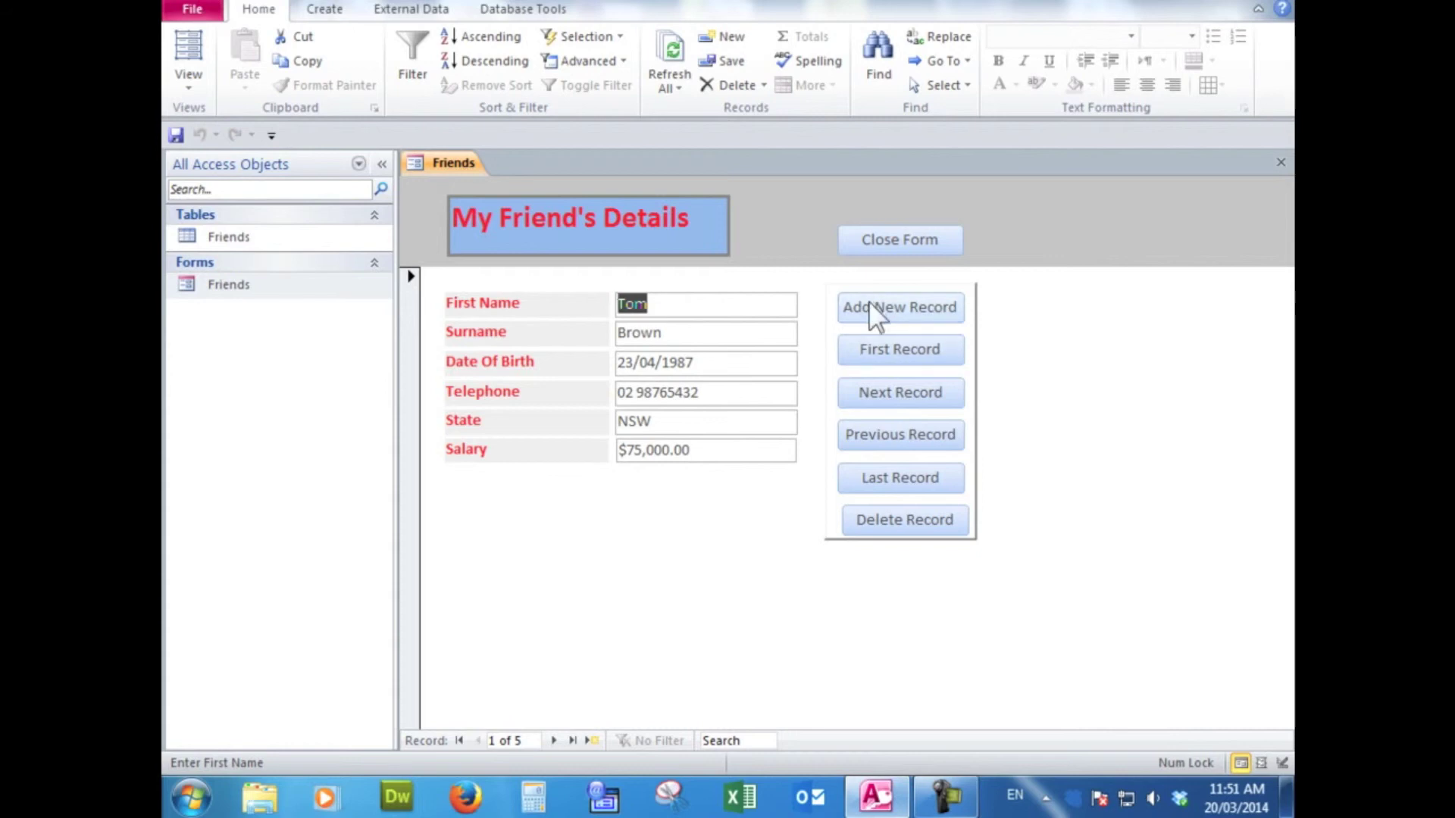
right_click(459, 164)
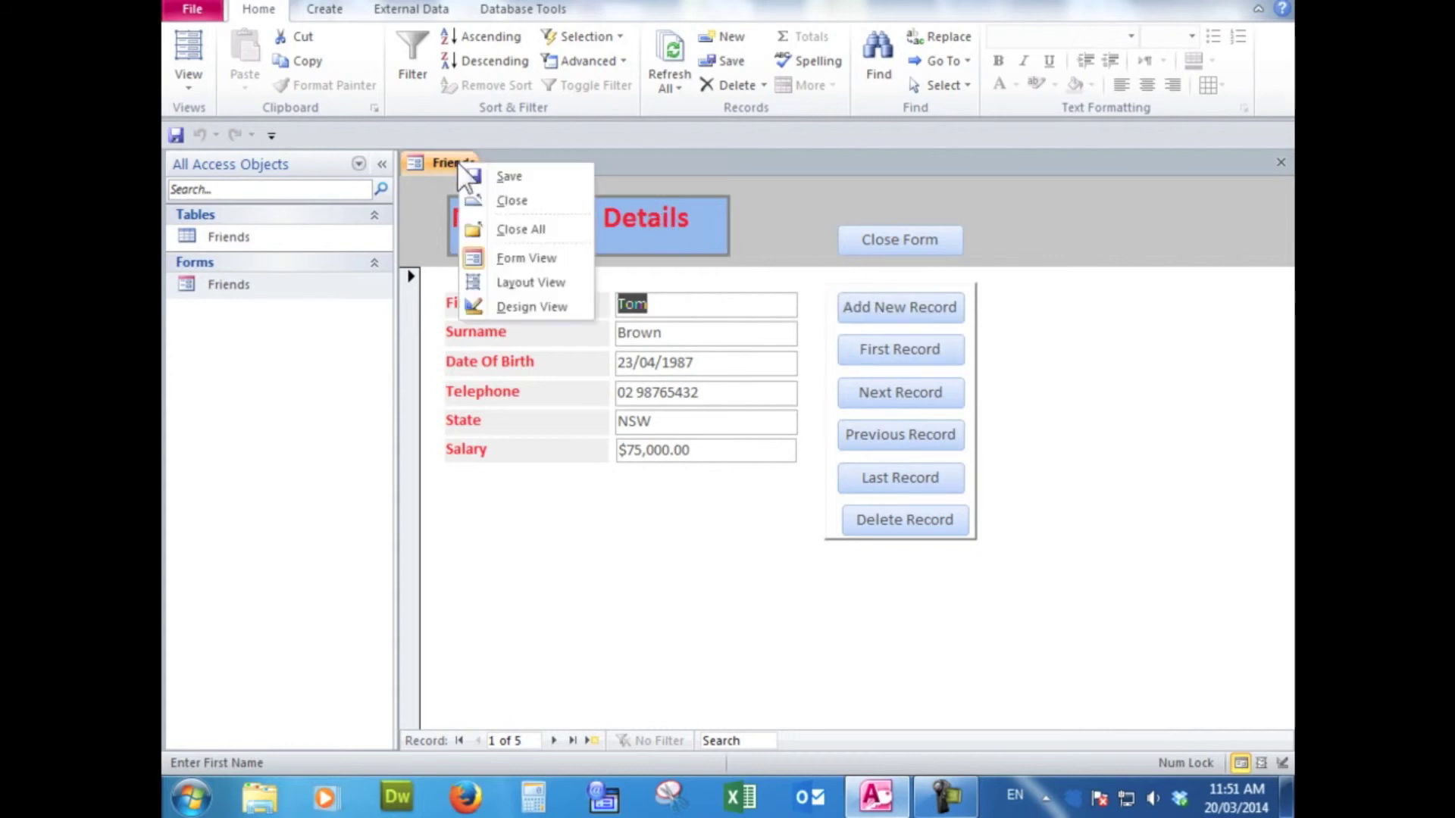
click(518, 177)
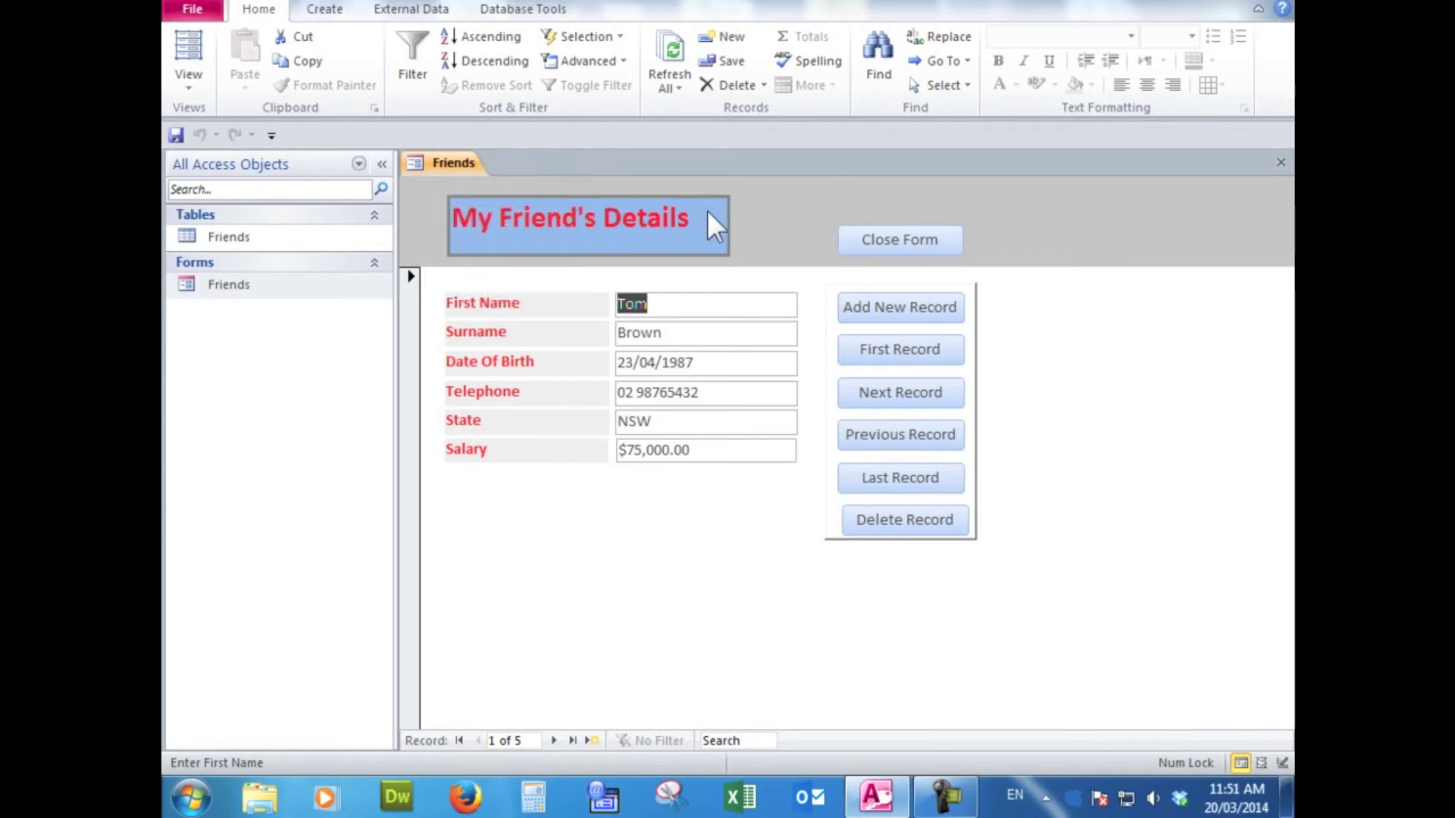